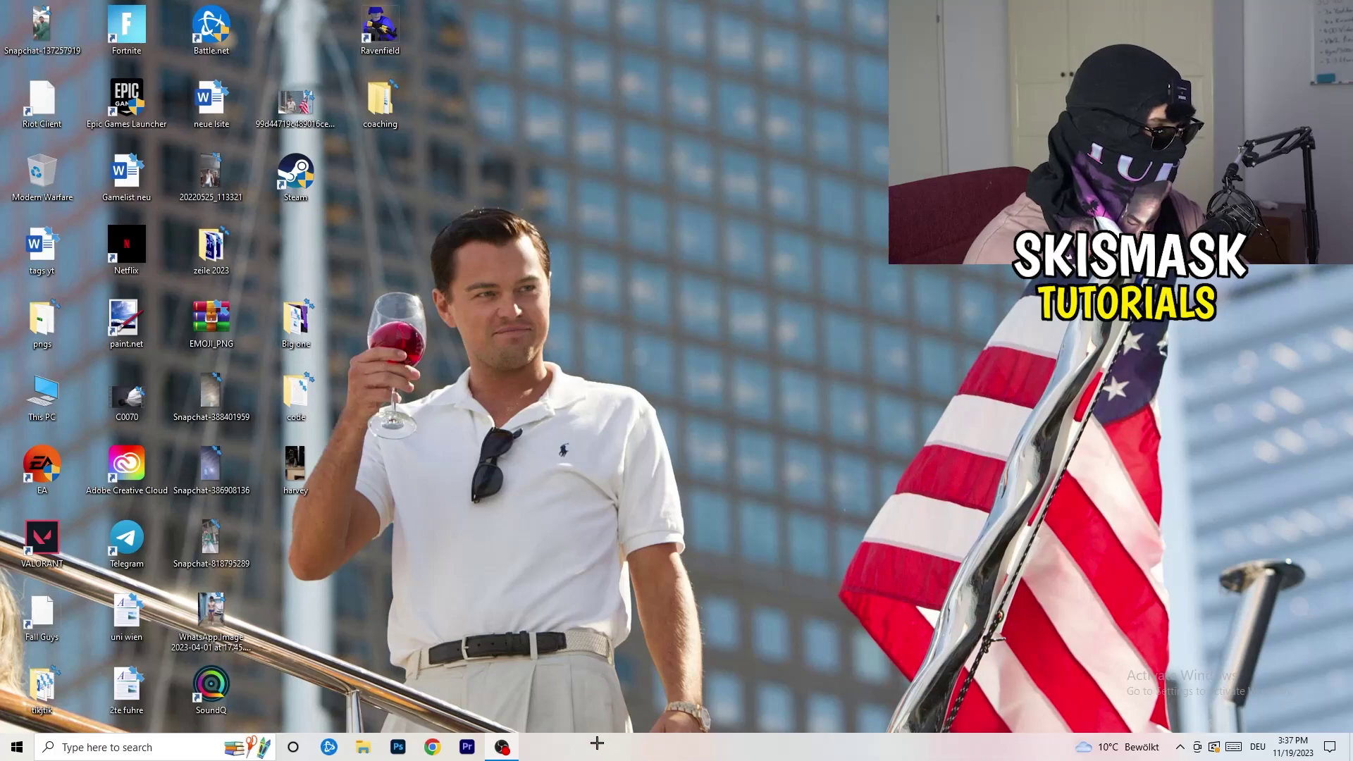
Launch Task Manager from the taskbar's right-click menu to see the running processes
right_click(665, 747)
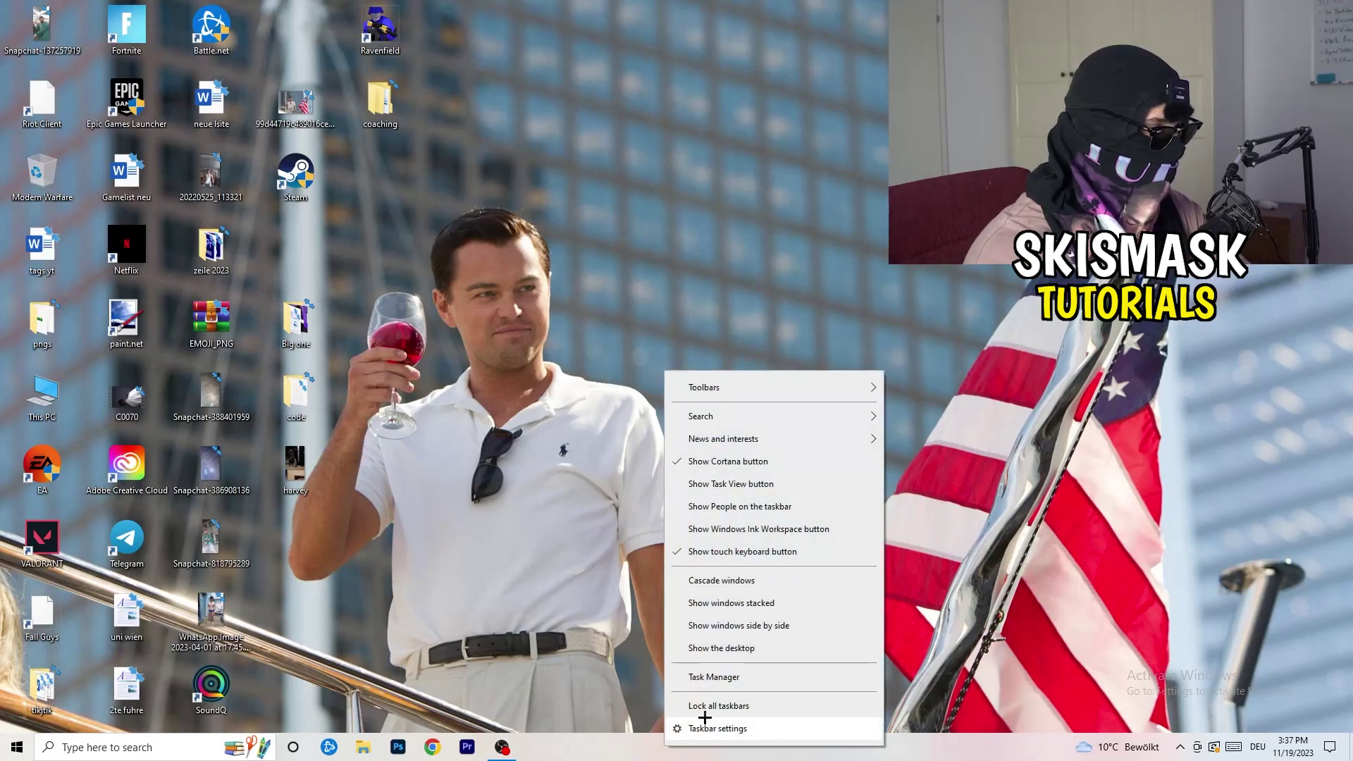
click(761, 677)
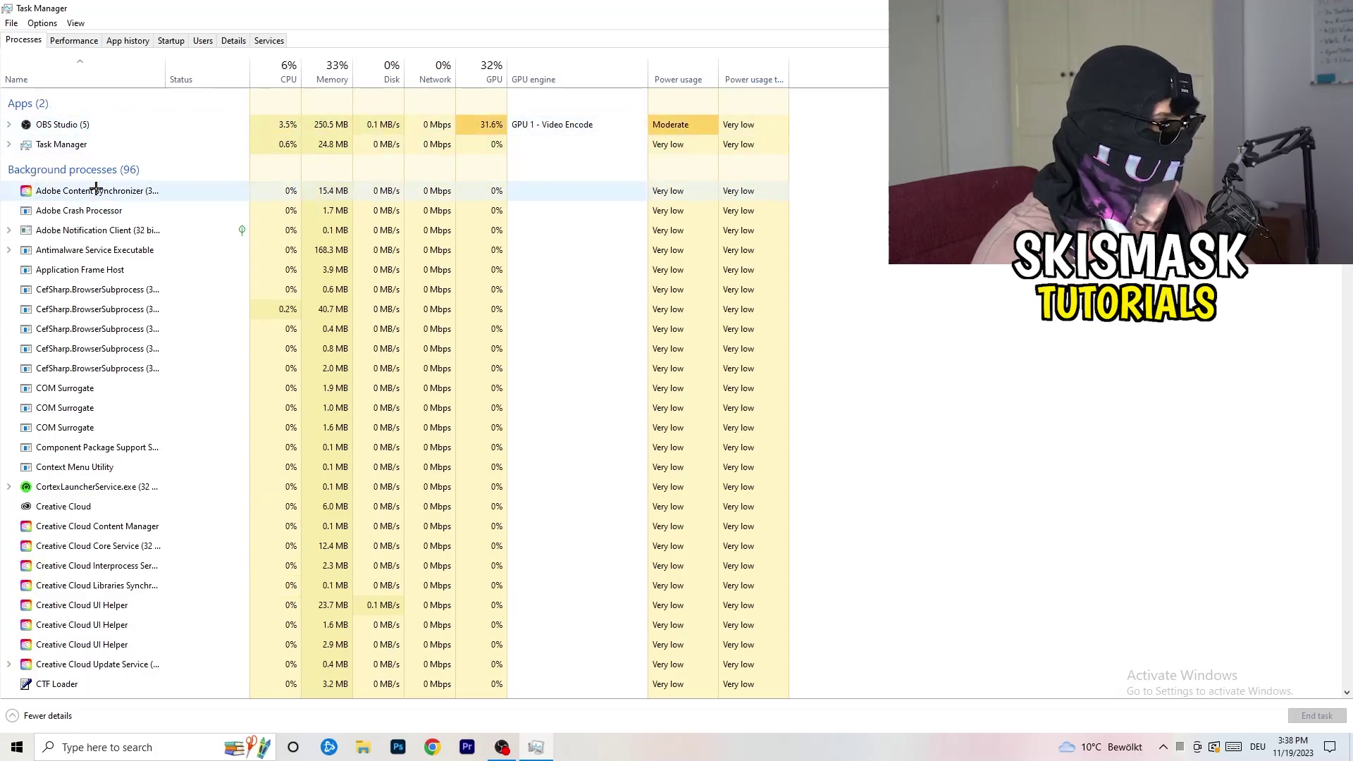
right_click(318, 251)
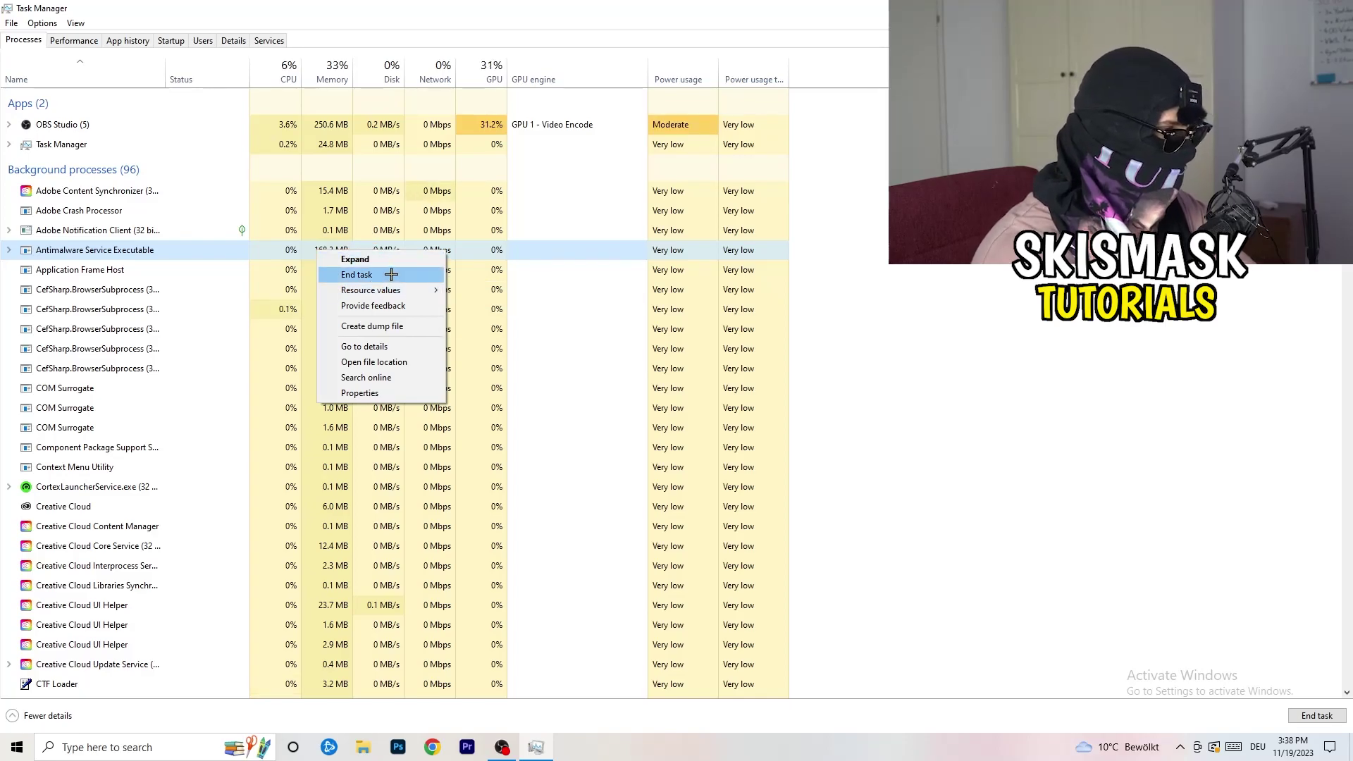
click(391, 274)
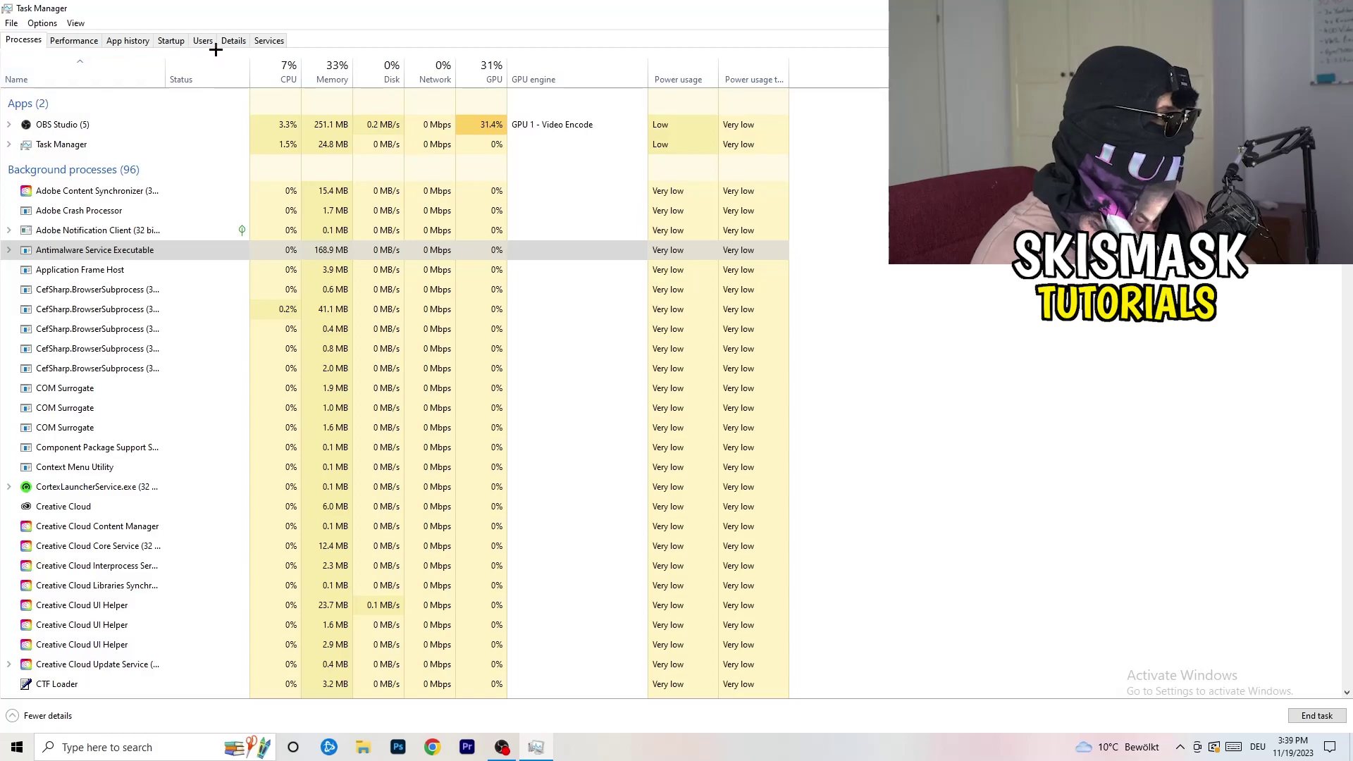
Review the Dropbox, EA and File Association Helper startup entries unchanged, then view Performance
click(171, 41)
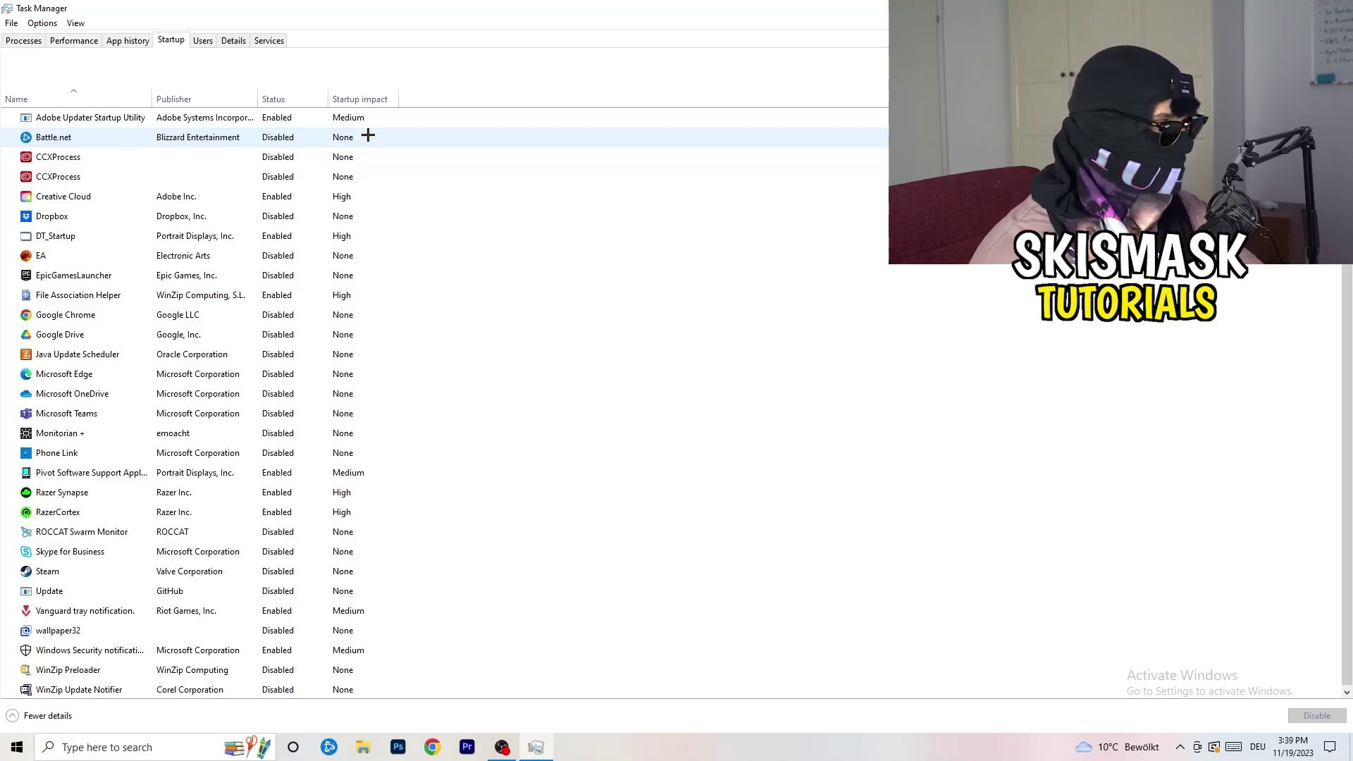
right_click(283, 213)
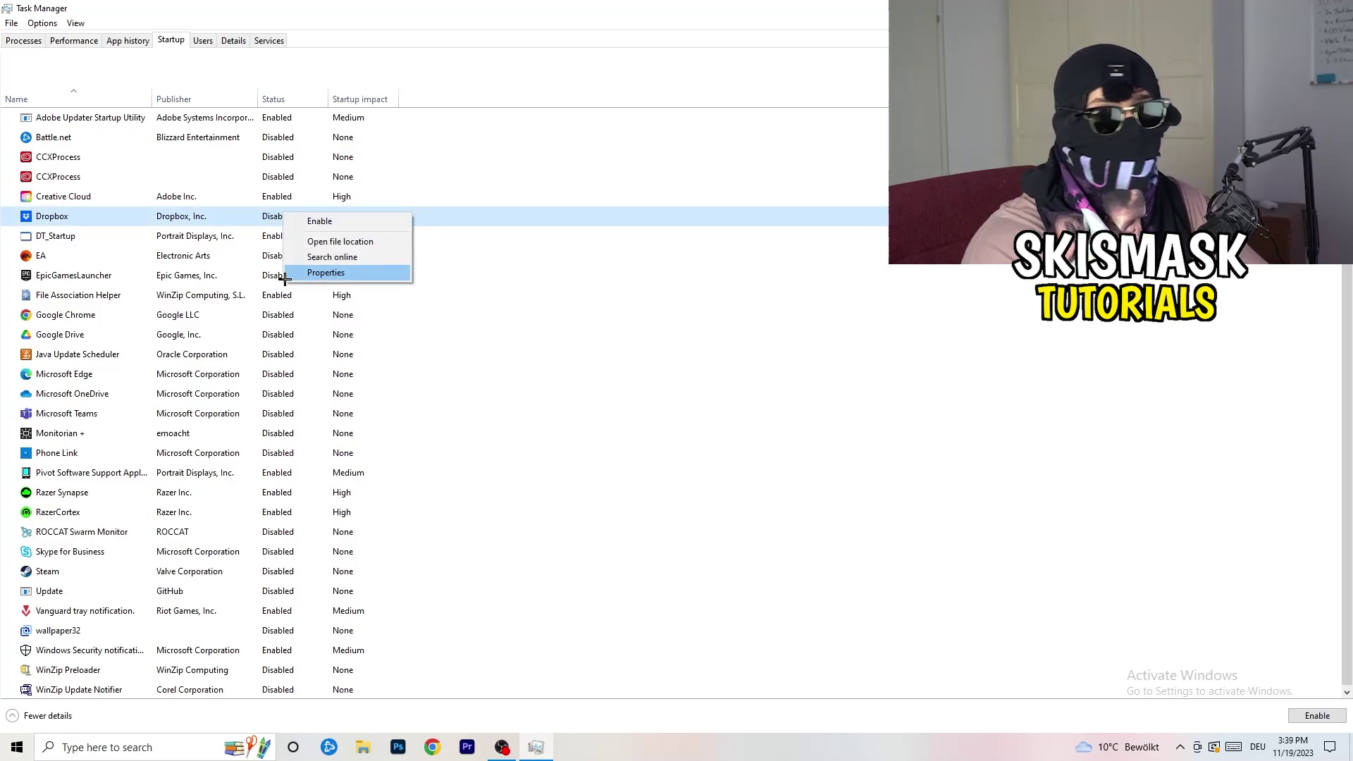
right_click(134, 259)
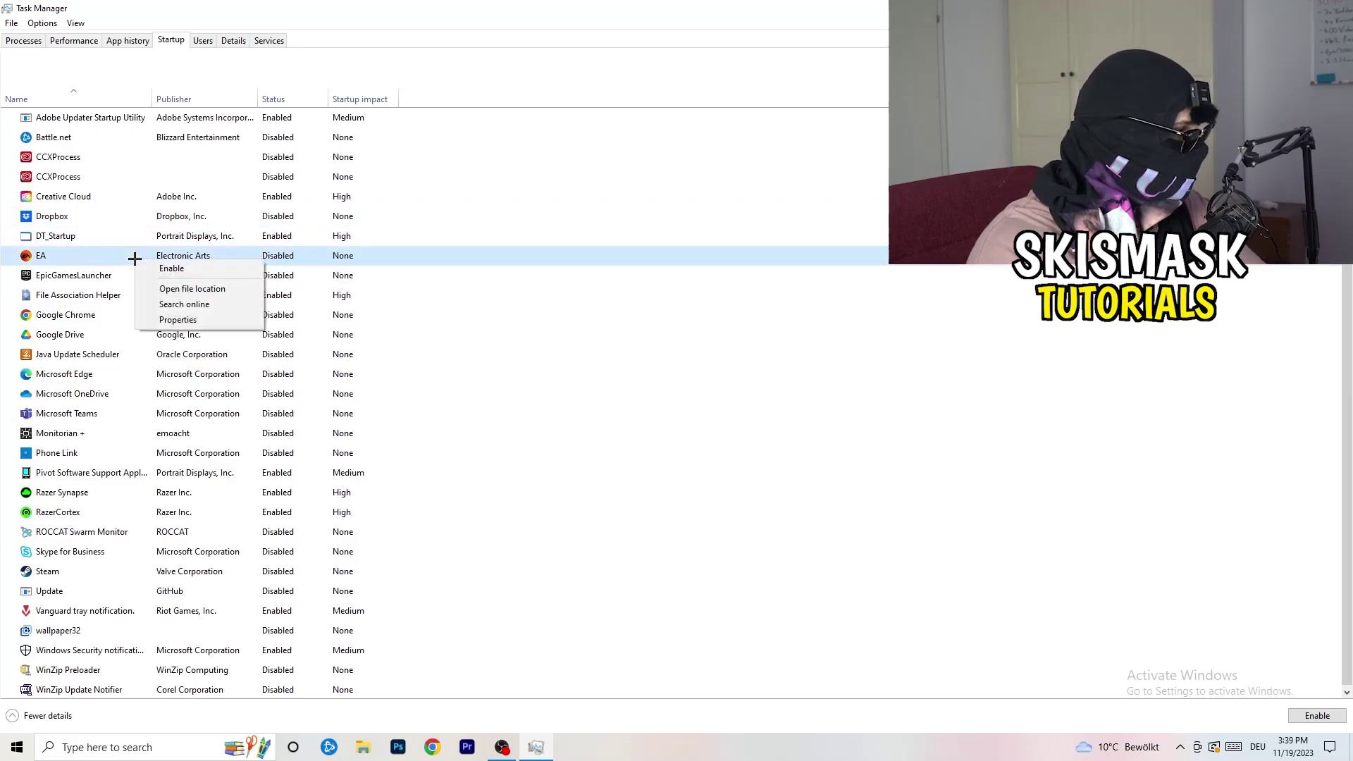
click(901, 367)
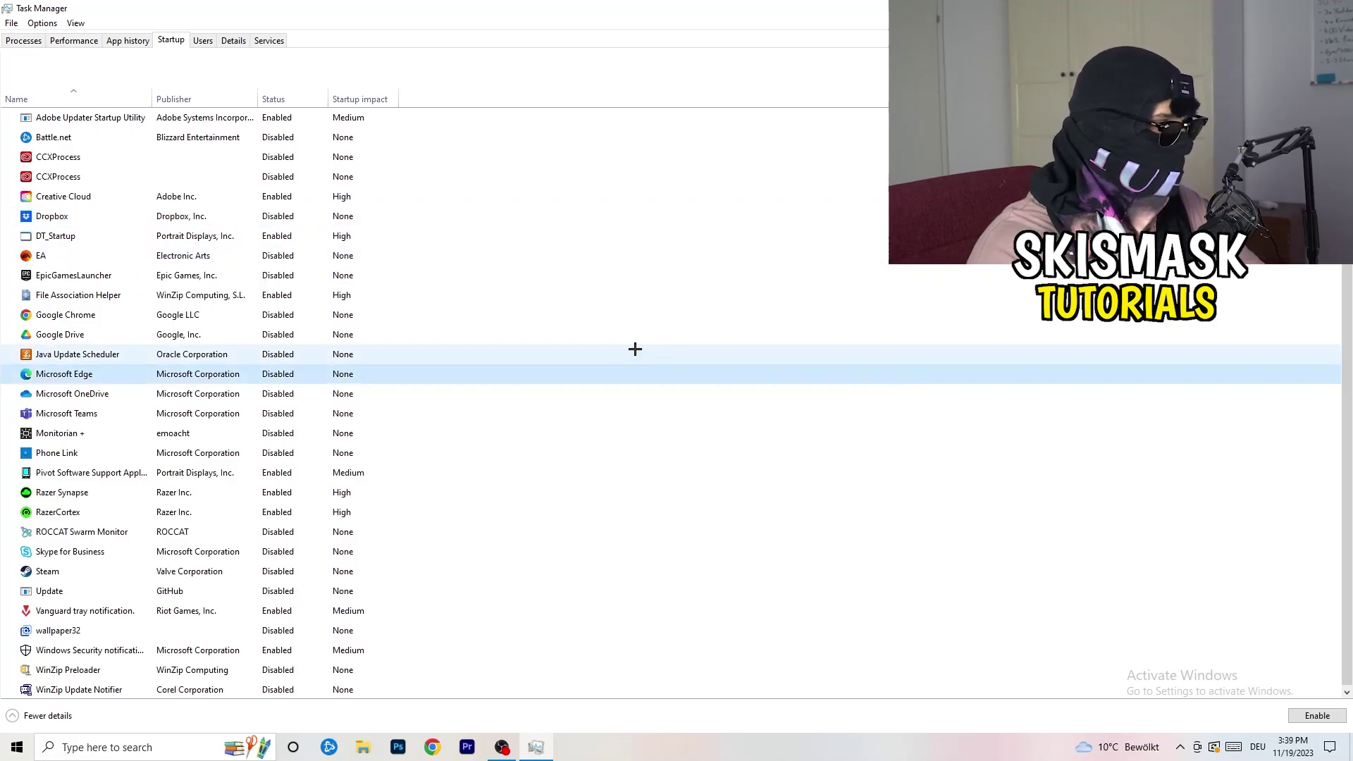
right_click(279, 300)
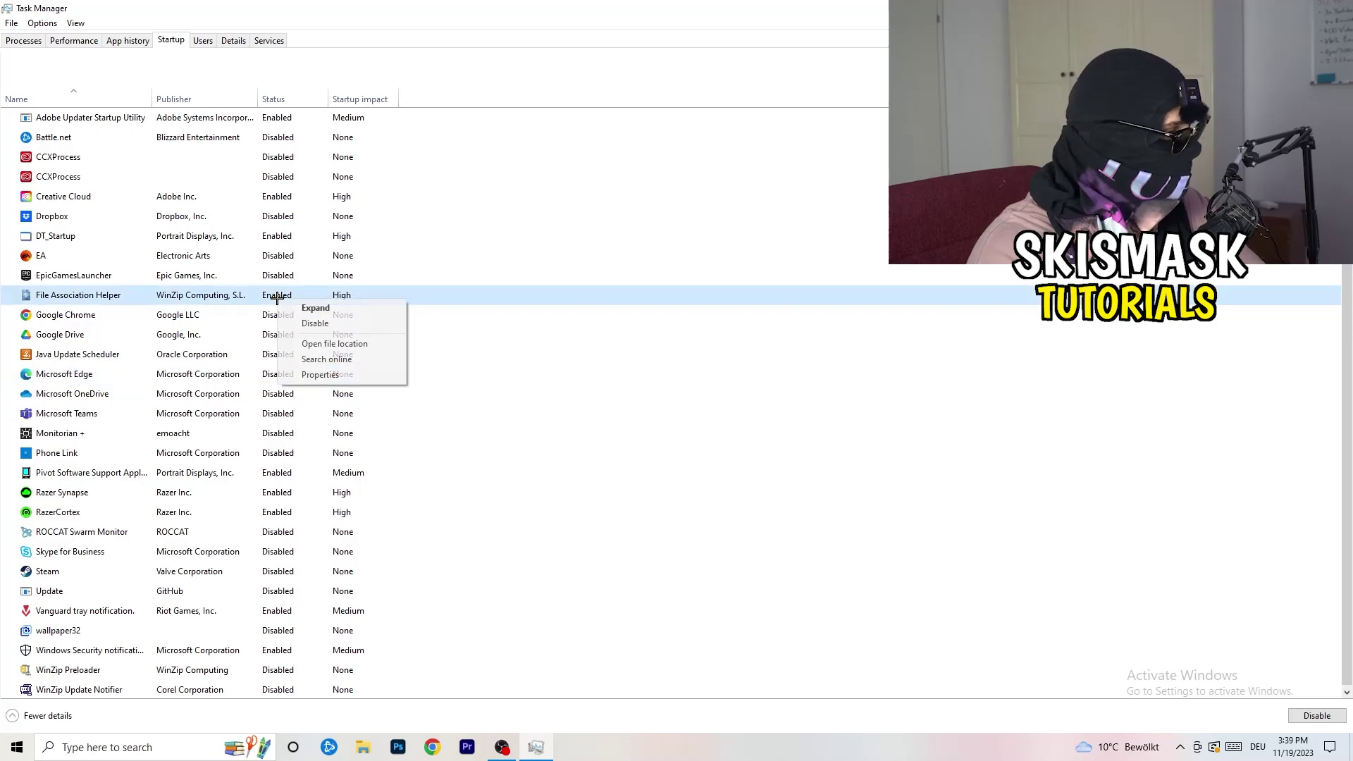
click(607, 354)
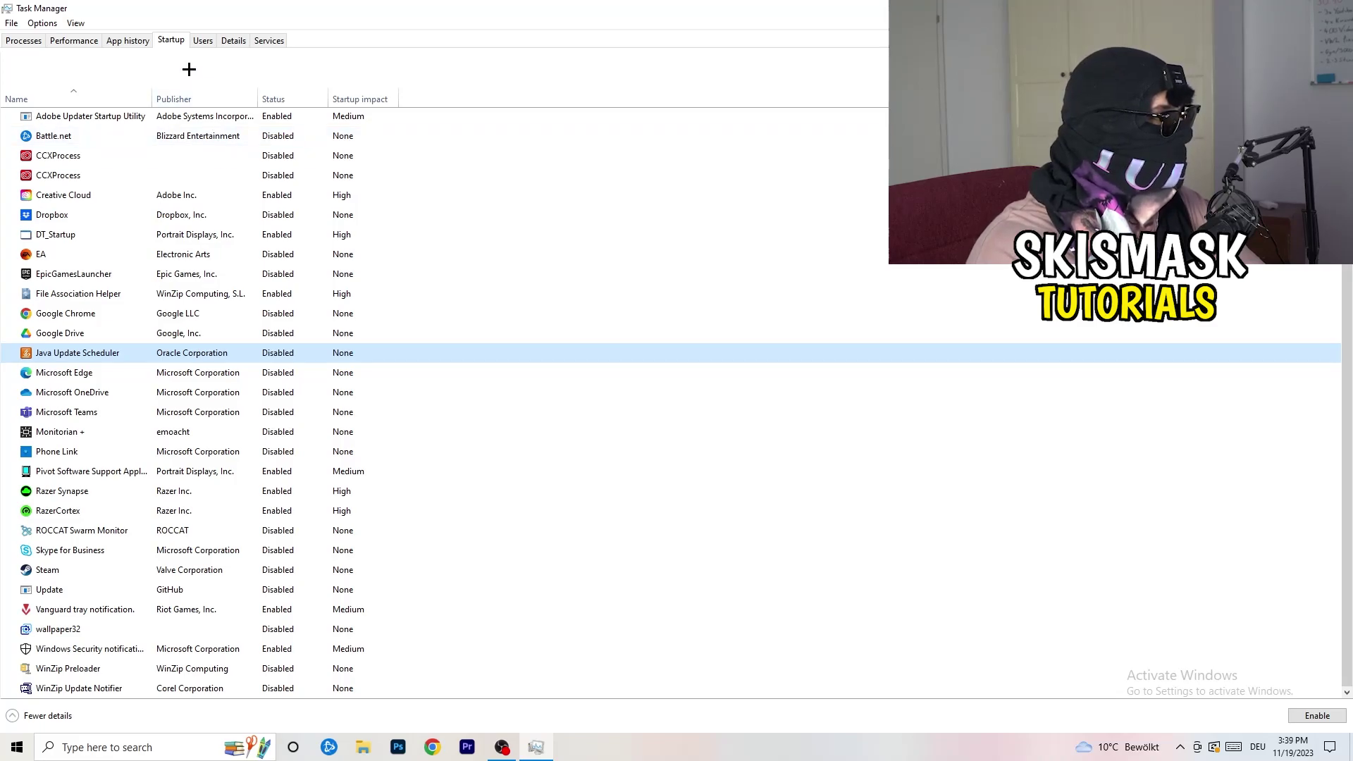
click(77, 40)
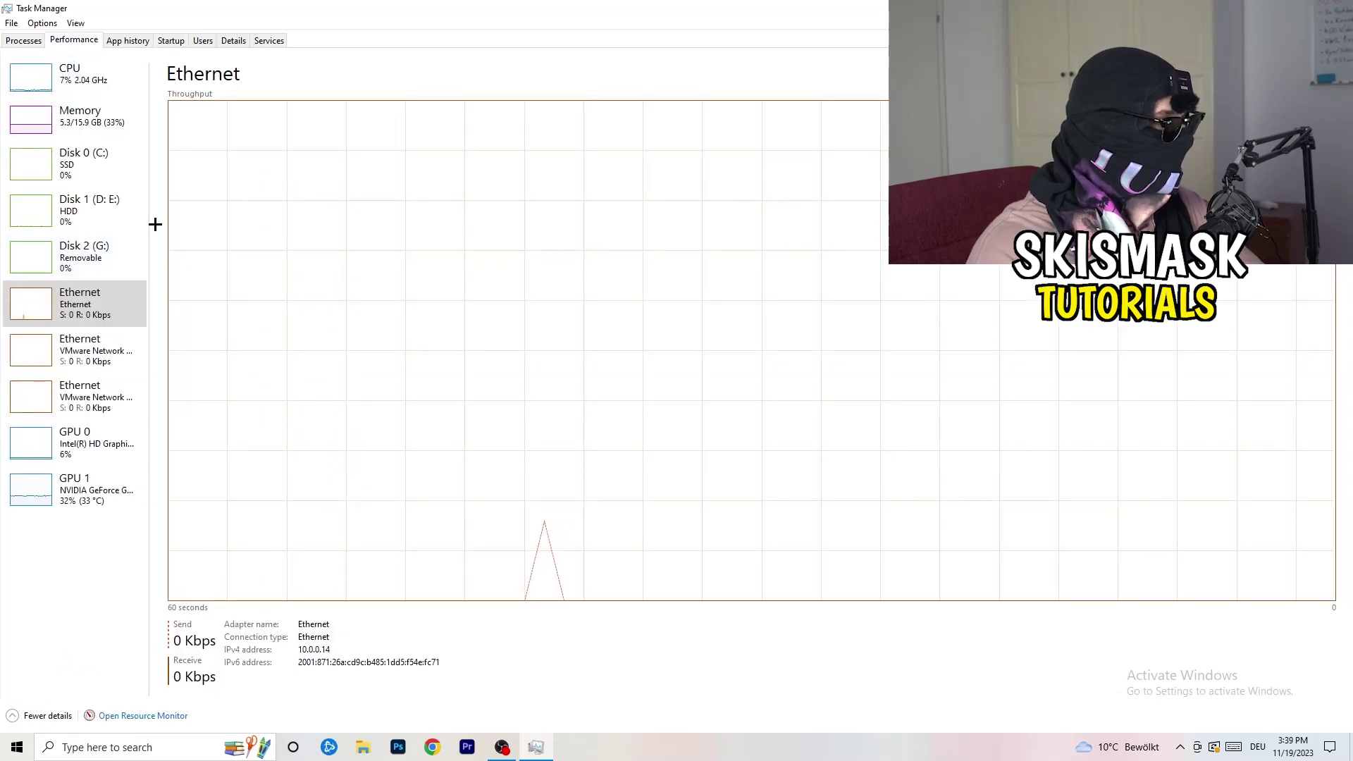
In the Details list, inspect the Dropbox crash handler's priority, leaving it at Normal
click(236, 42)
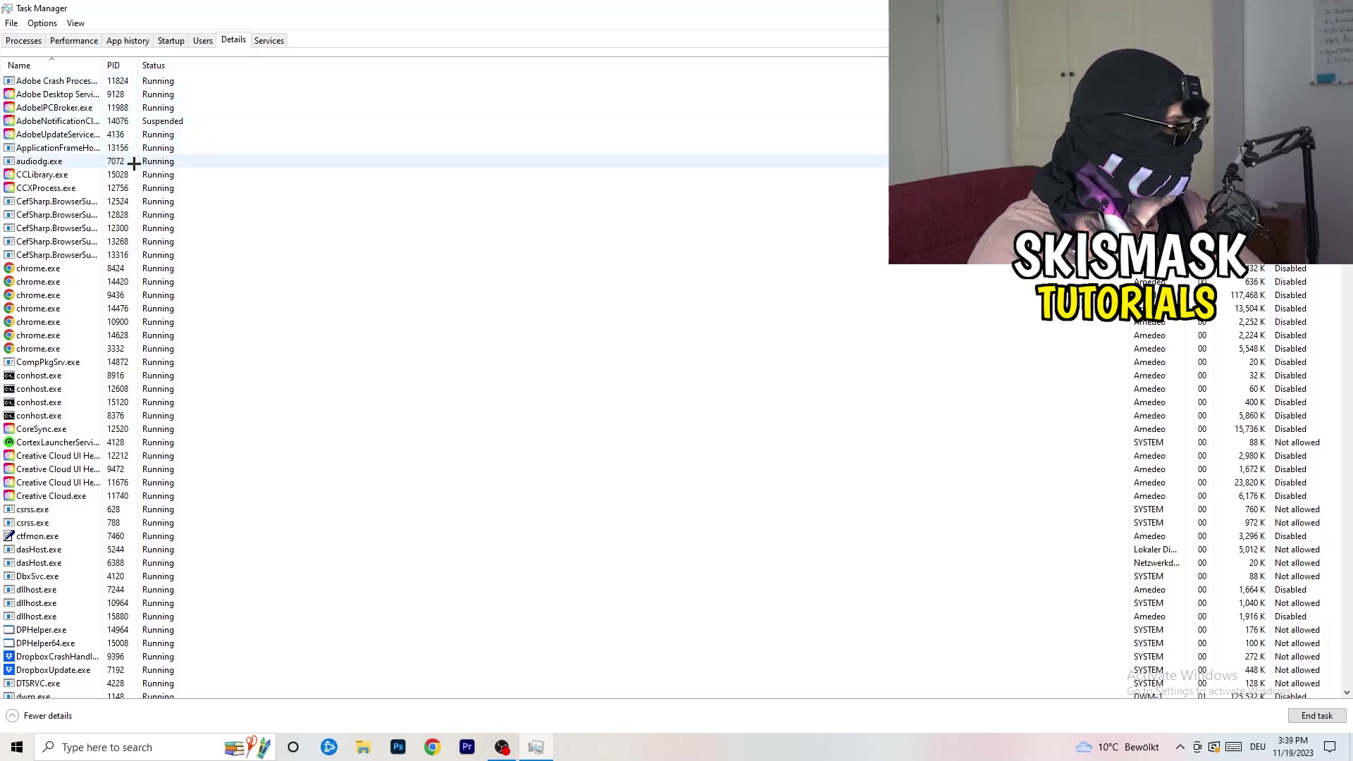
scroll(224, 389, down, 6)
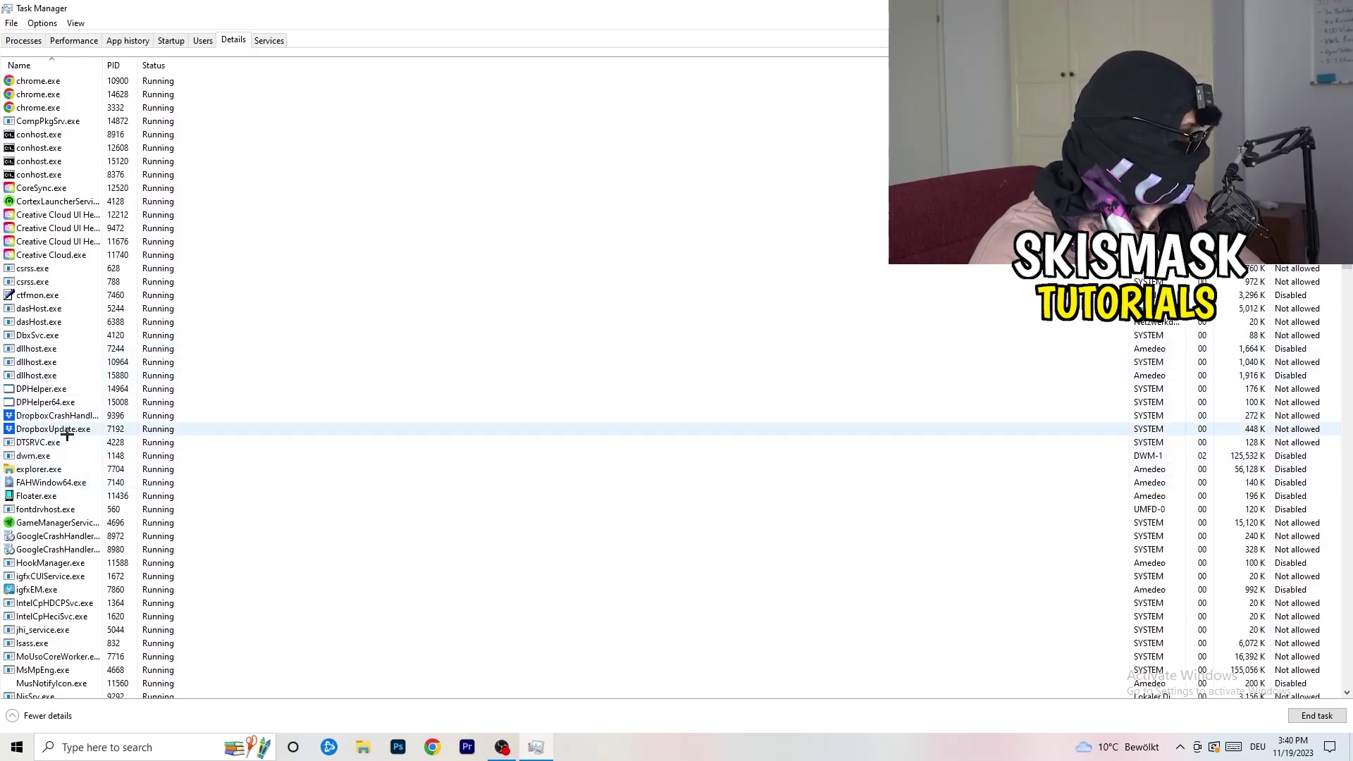
right_click(55, 417)
right_click(112, 415)
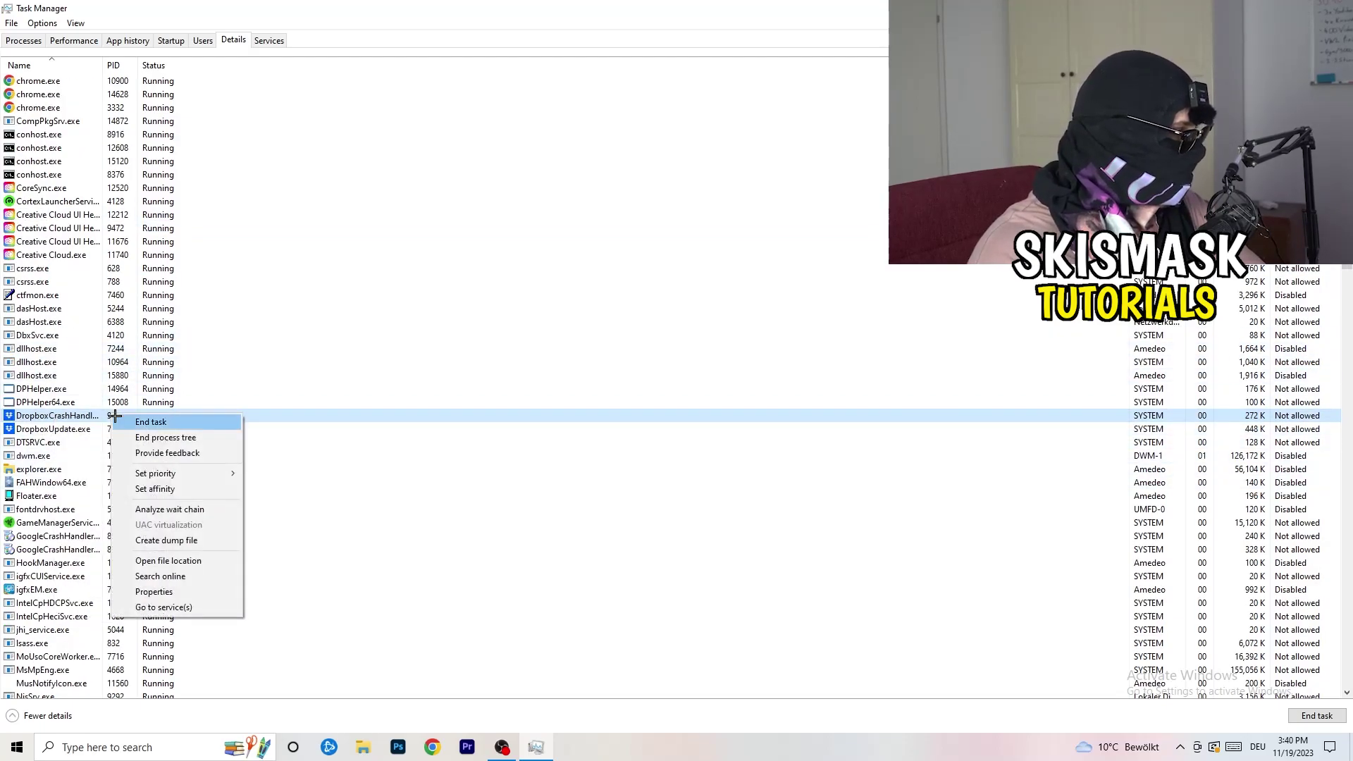
right_click(108, 416)
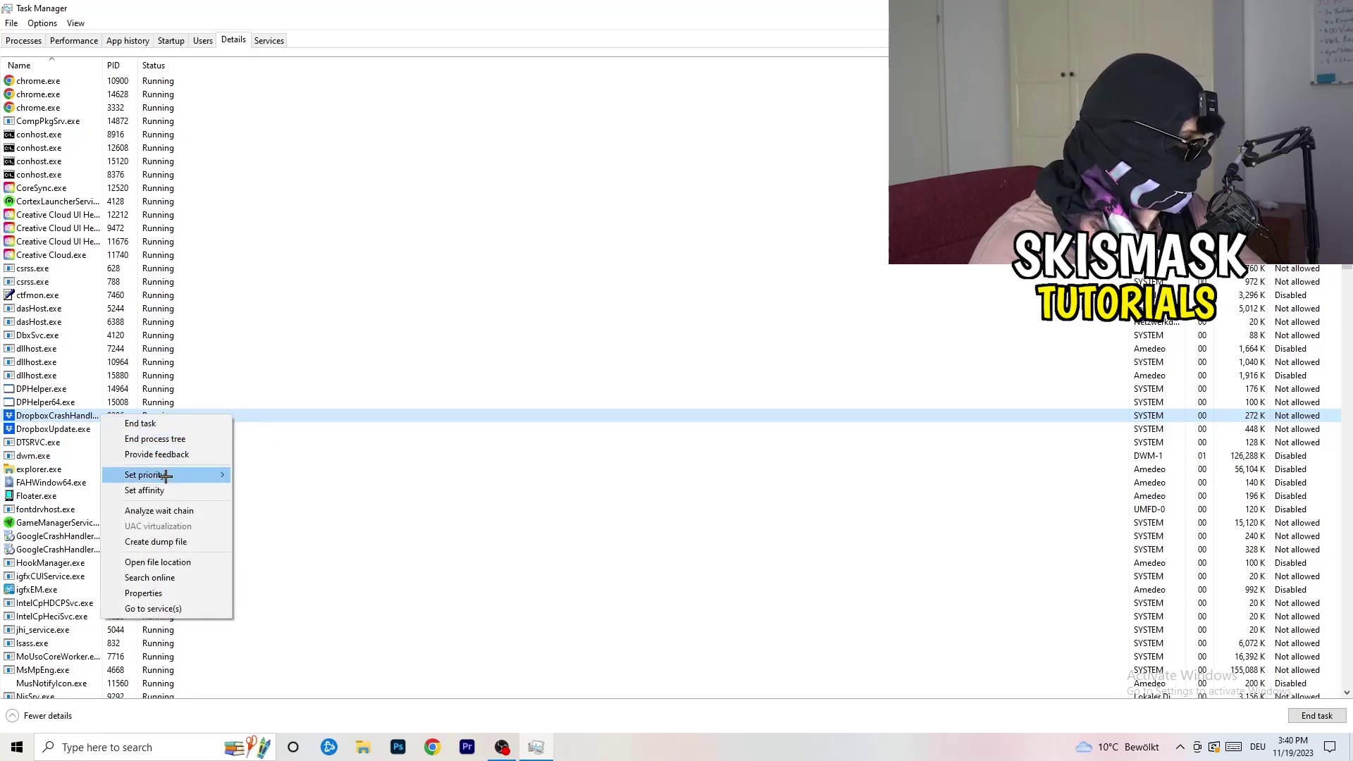
mouse_move(167, 475)
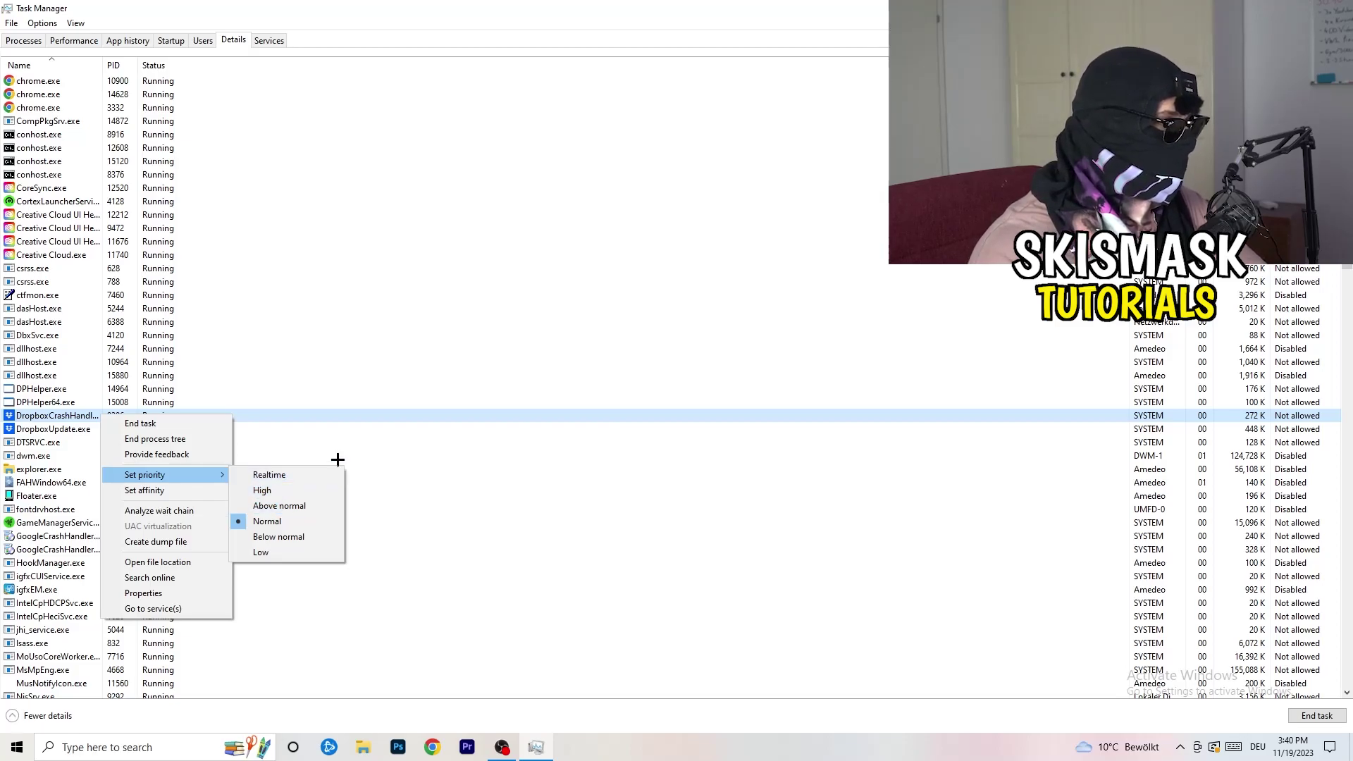
click(612, 94)
Close Task Manager and launch Settings by searching 'sett' from the Start menu
key(alt+F4)
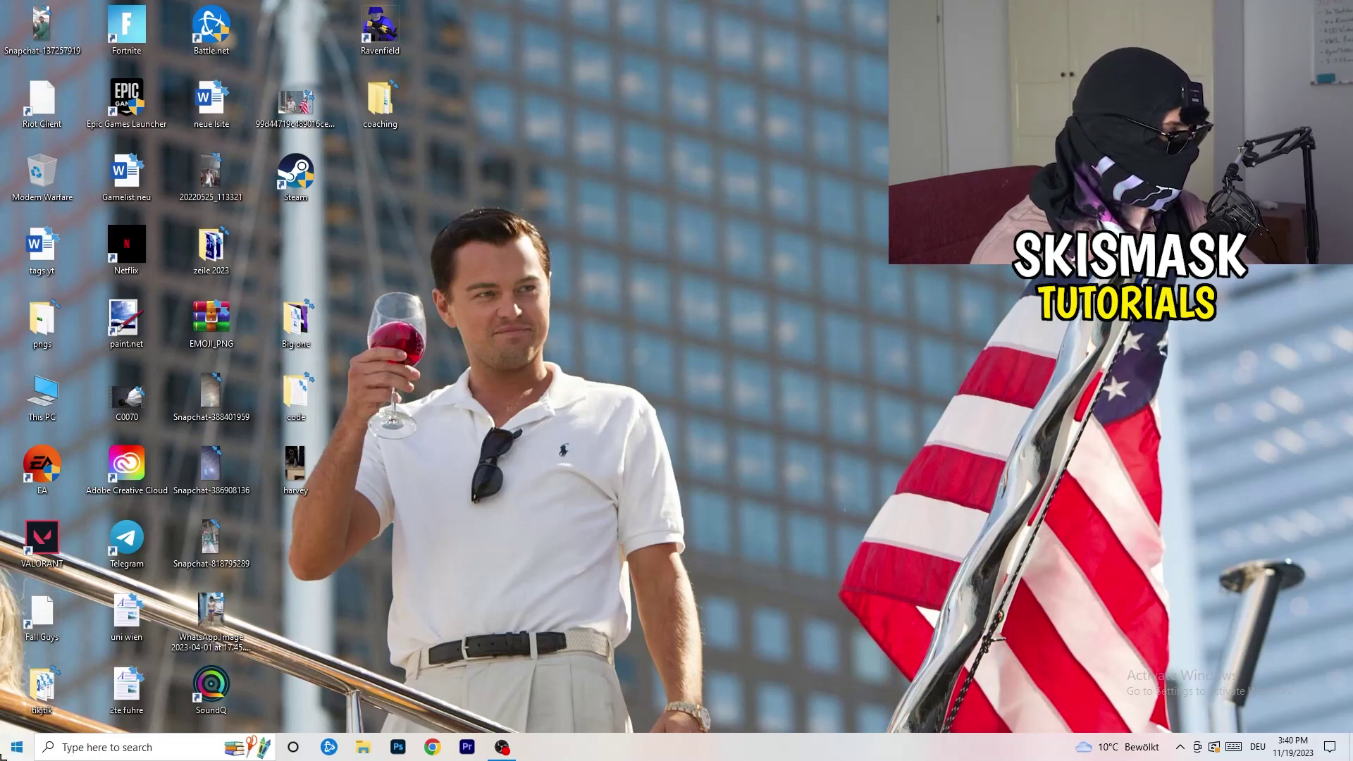
click(17, 746)
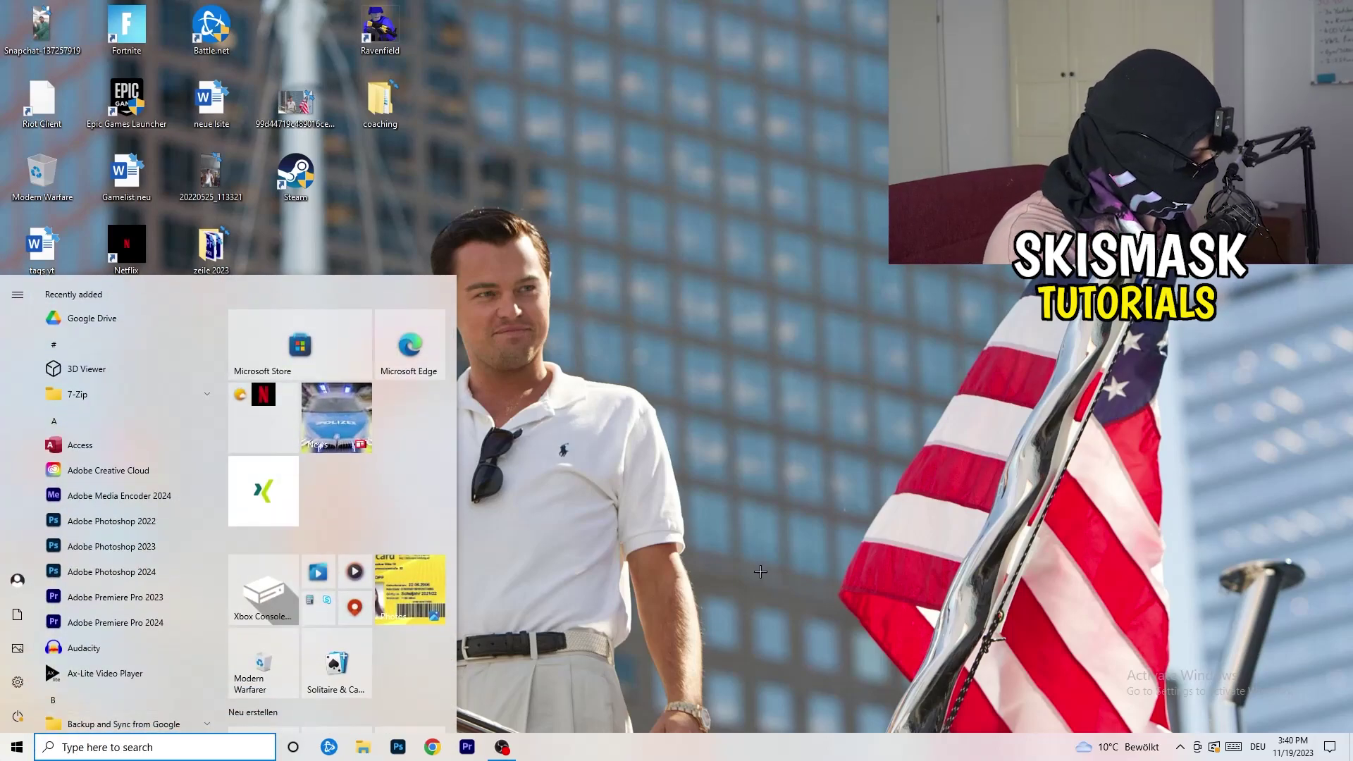
text(sett)
key(Return)
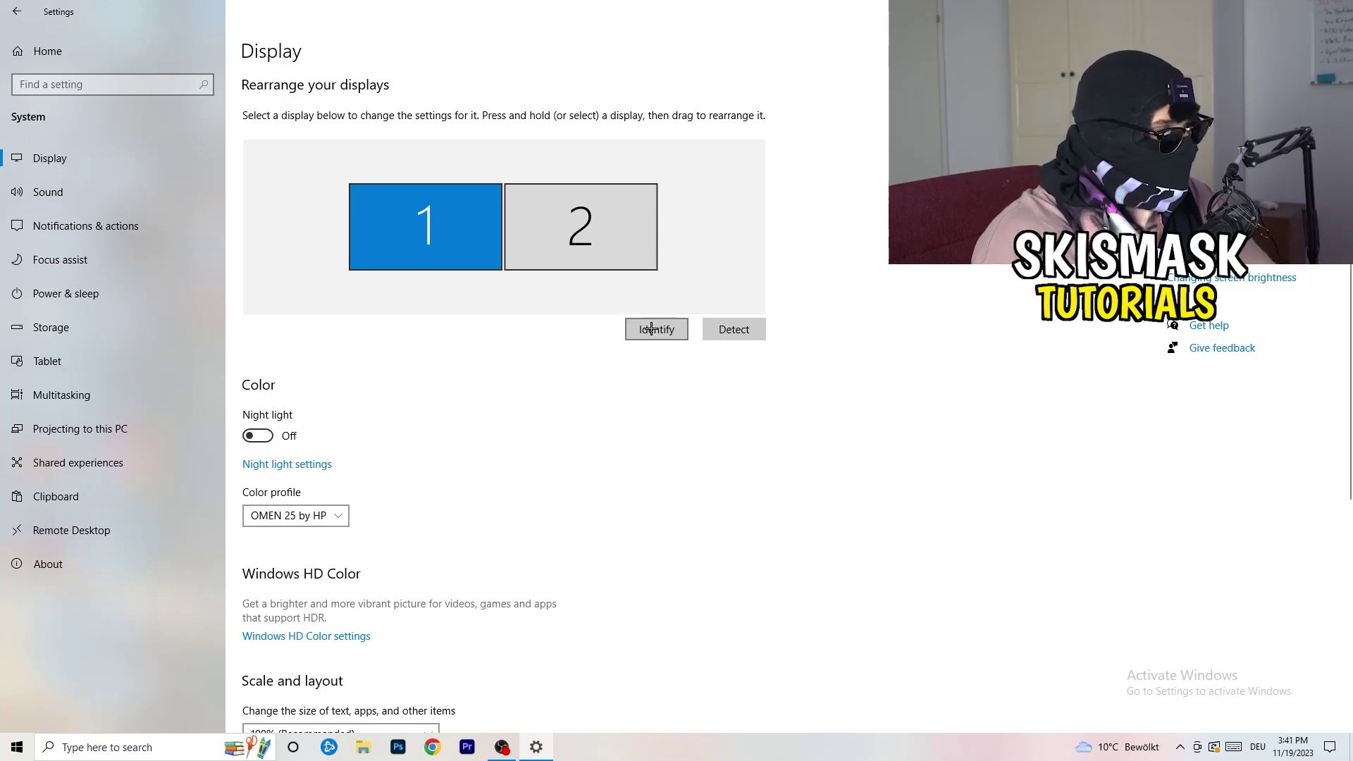
scroll(477, 386, down, 1)
scroll(477, 386, up, 1)
scroll(477, 386, down, 3)
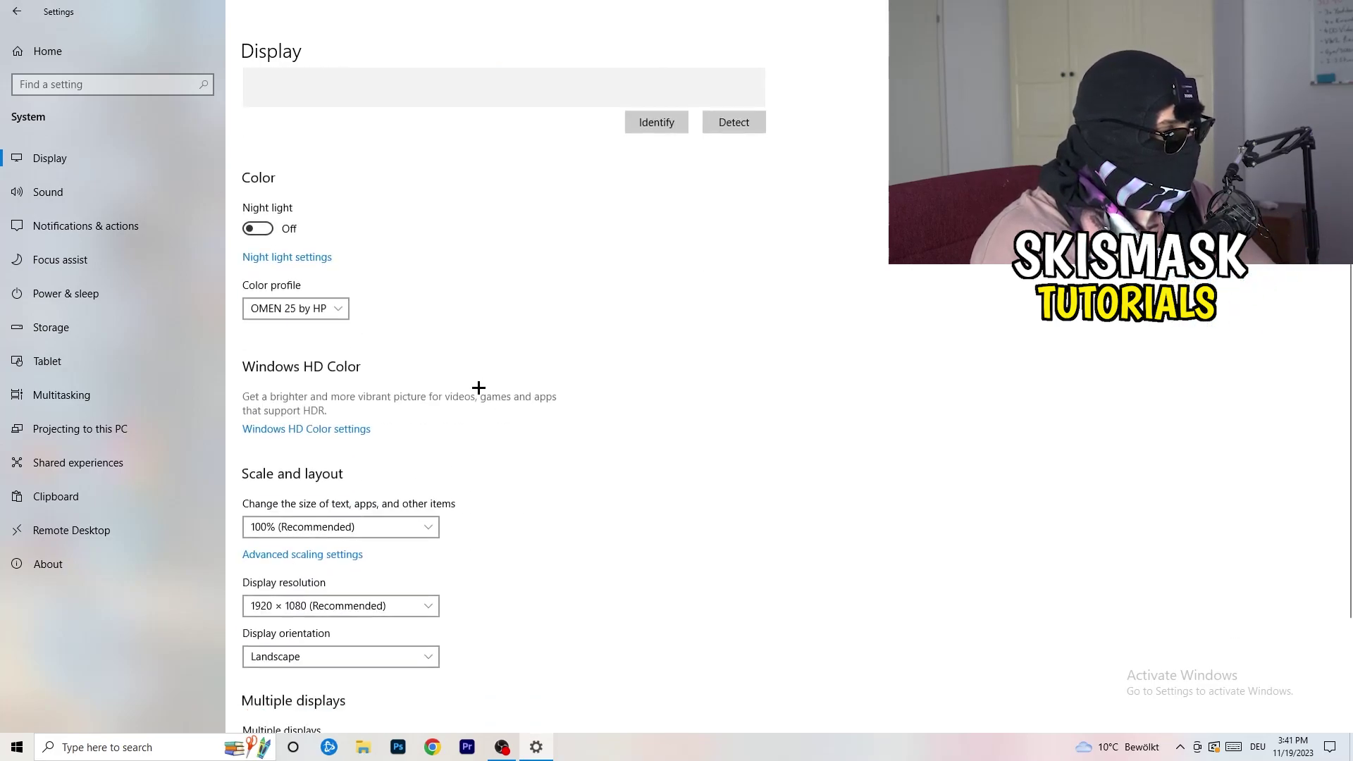
scroll(479, 388, down, 2)
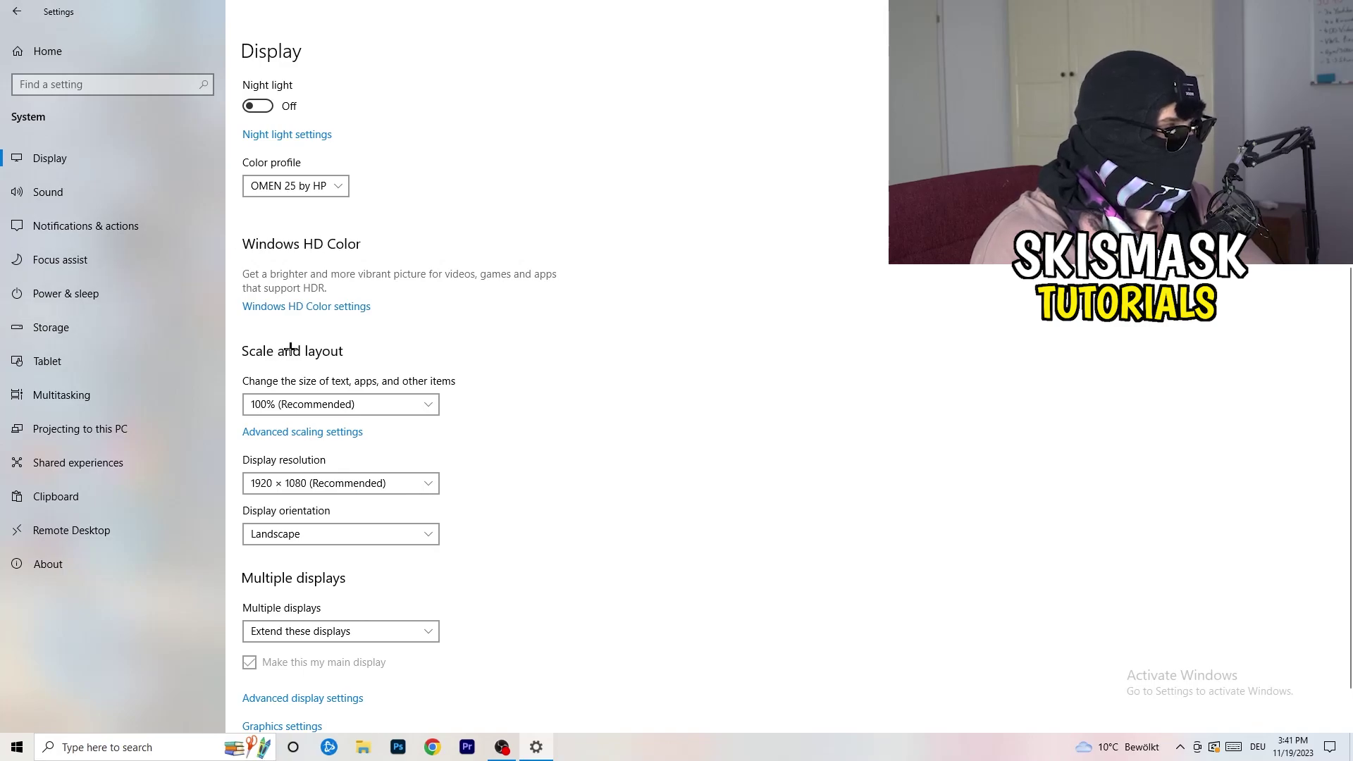
click(415, 398)
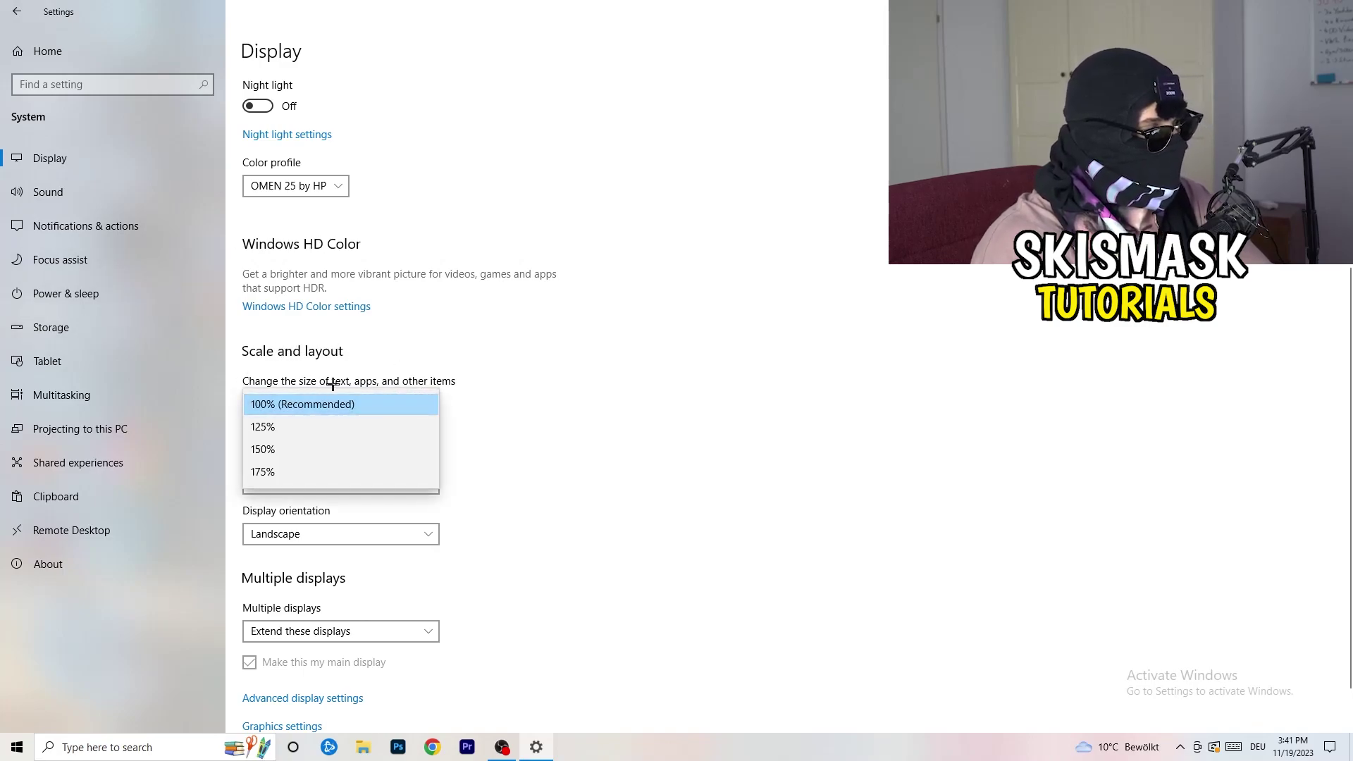
click(478, 379)
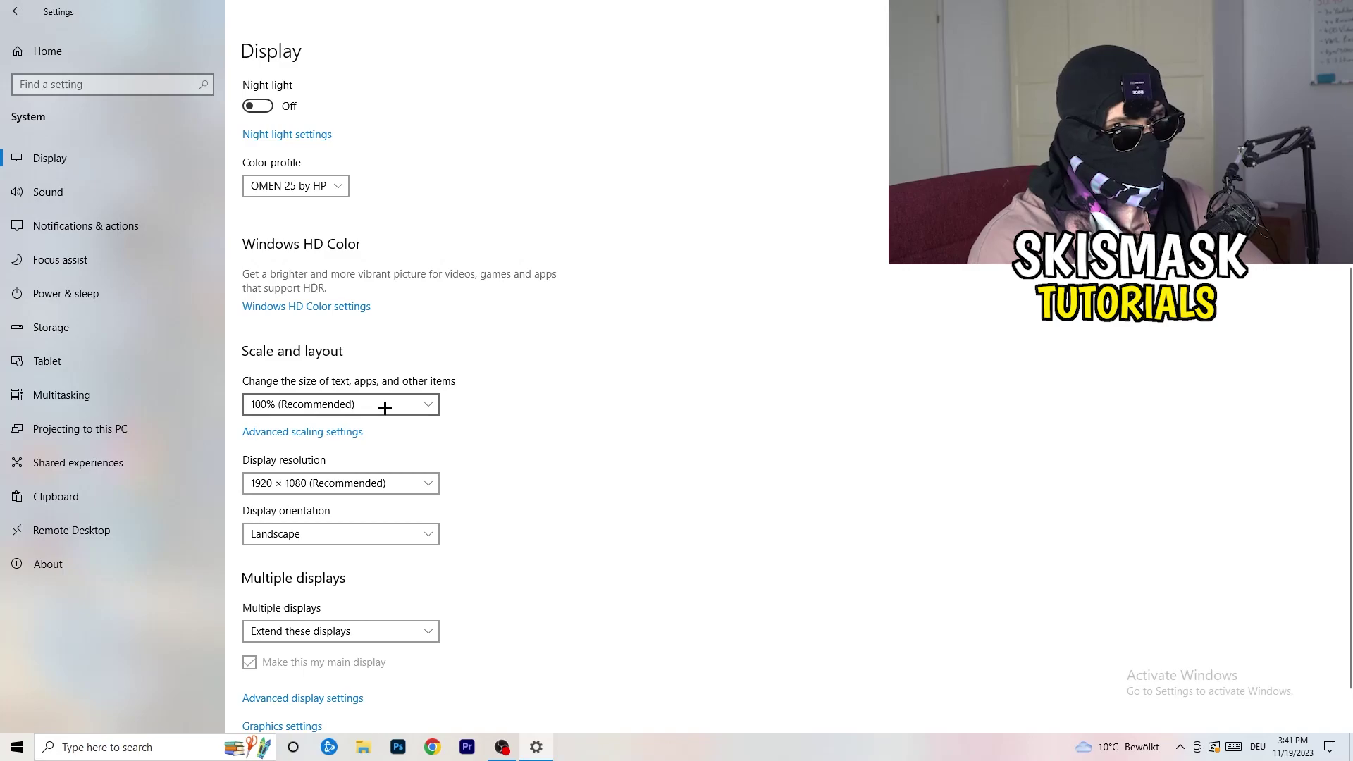
scroll(383, 408, down, 1)
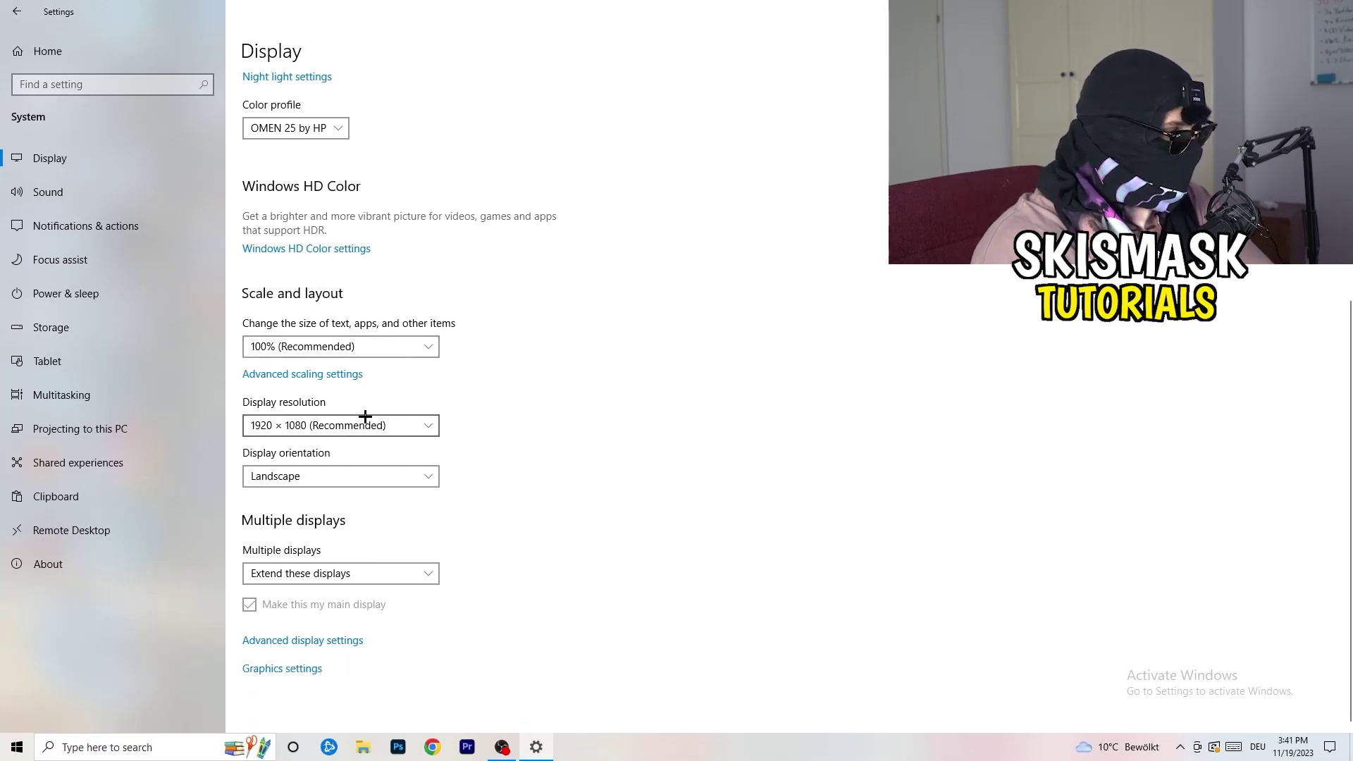
key(alt+Down)
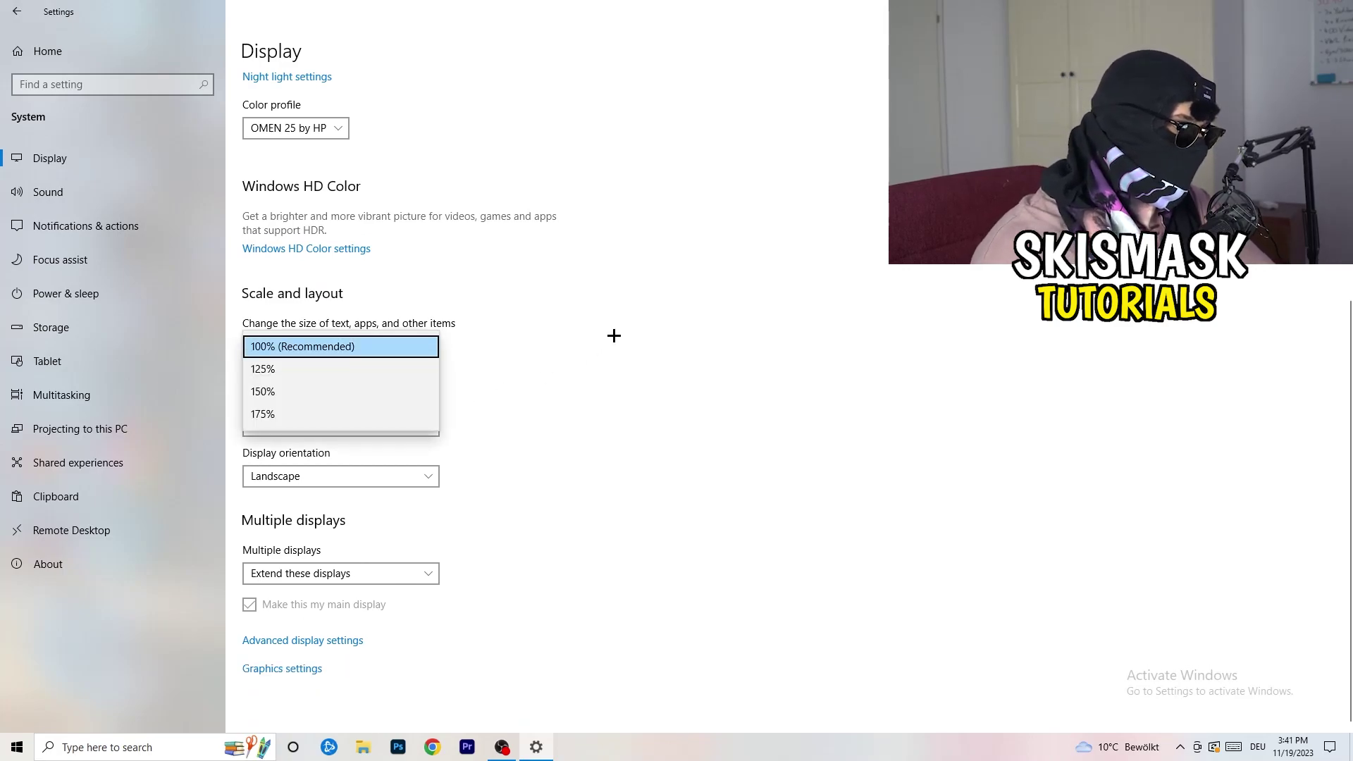
key(Escape)
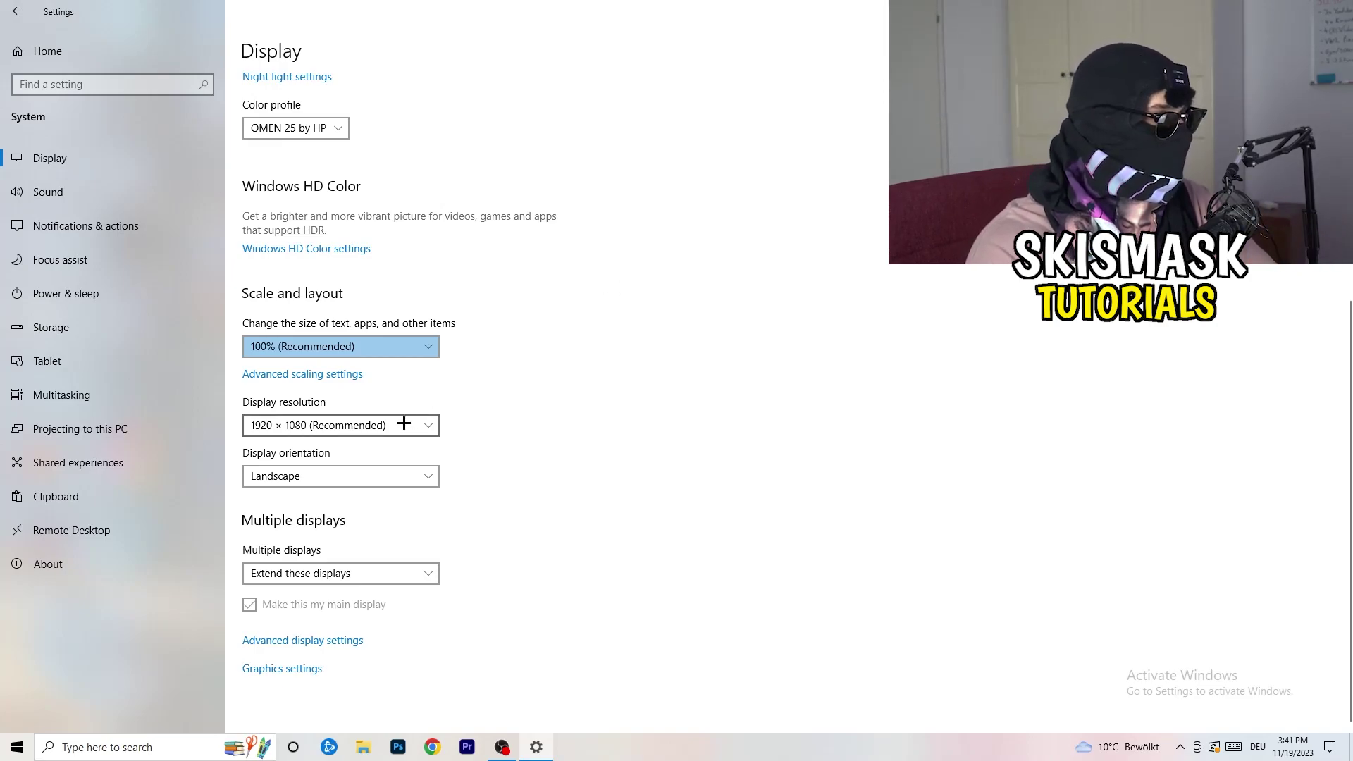
click(435, 425)
click(489, 401)
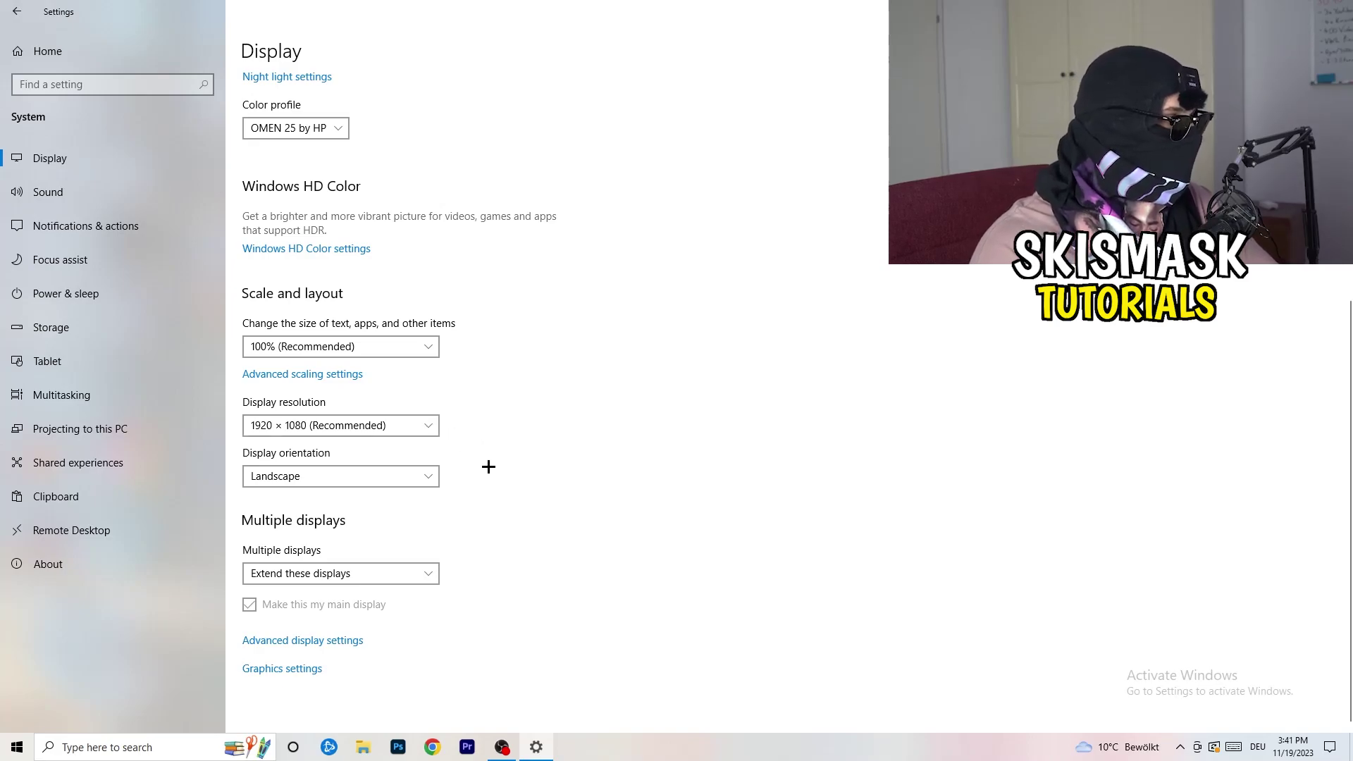
click(100, 316)
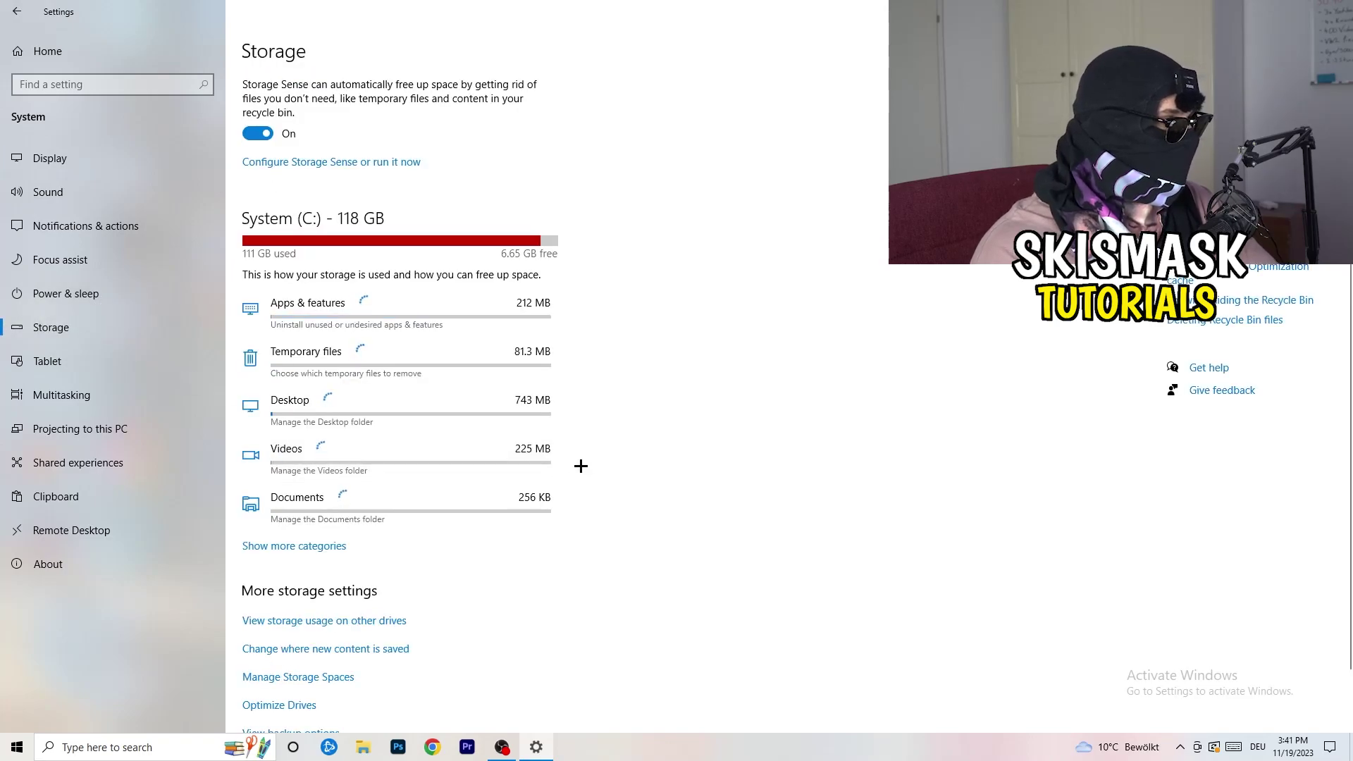
Open the Storage Sense configuration and keep it running every week
scroll(582, 463, down, 1)
scroll(669, 427, up, 1)
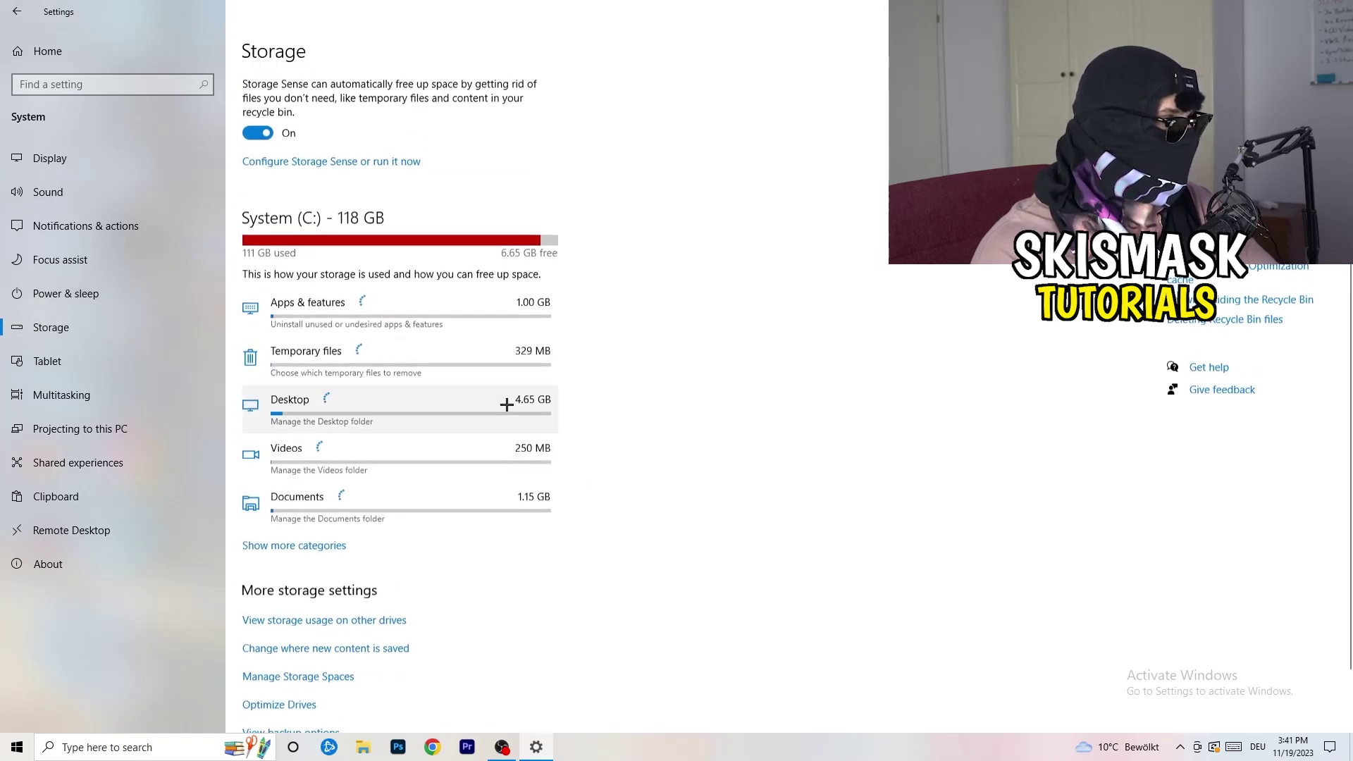
click(295, 162)
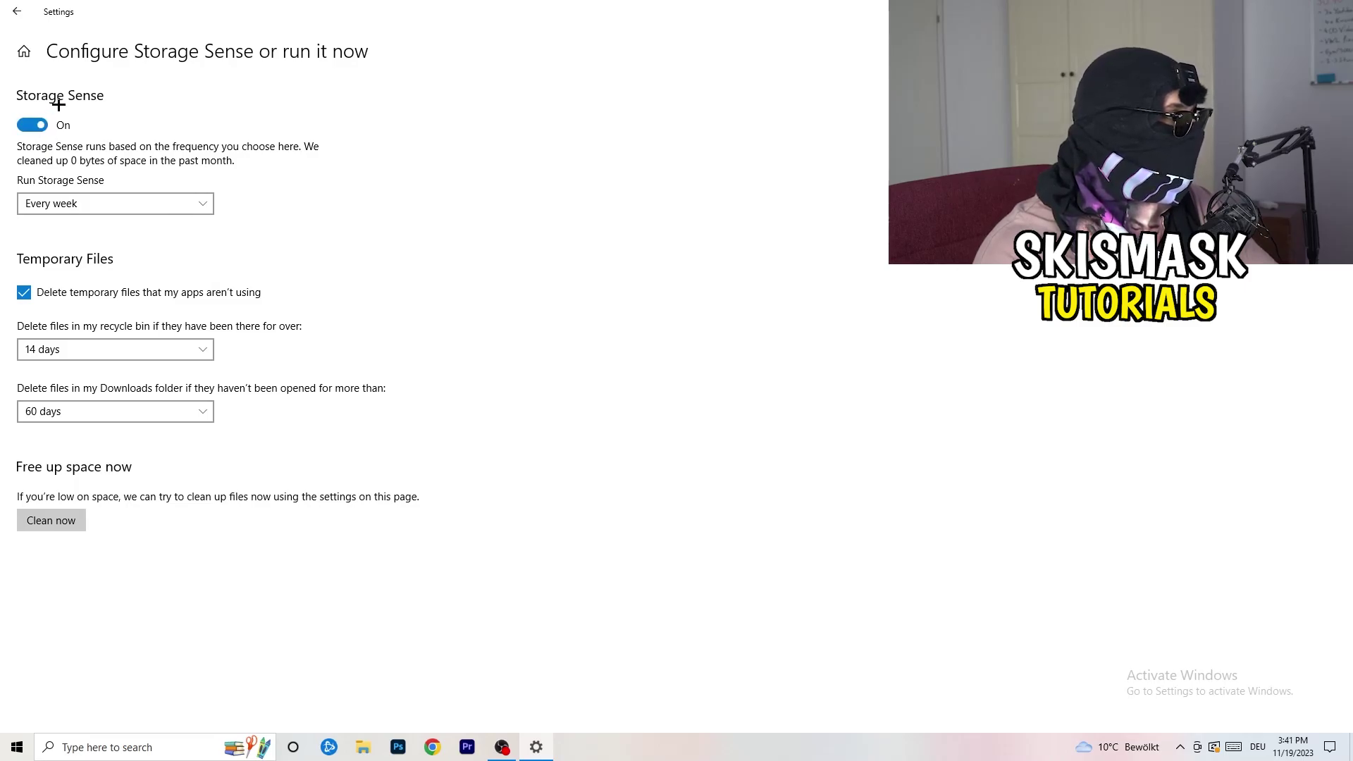
click(52, 200)
click(123, 203)
Stop deleting unused temporary files, keep recycle bin cleanup at 14 days, and go back
click(187, 299)
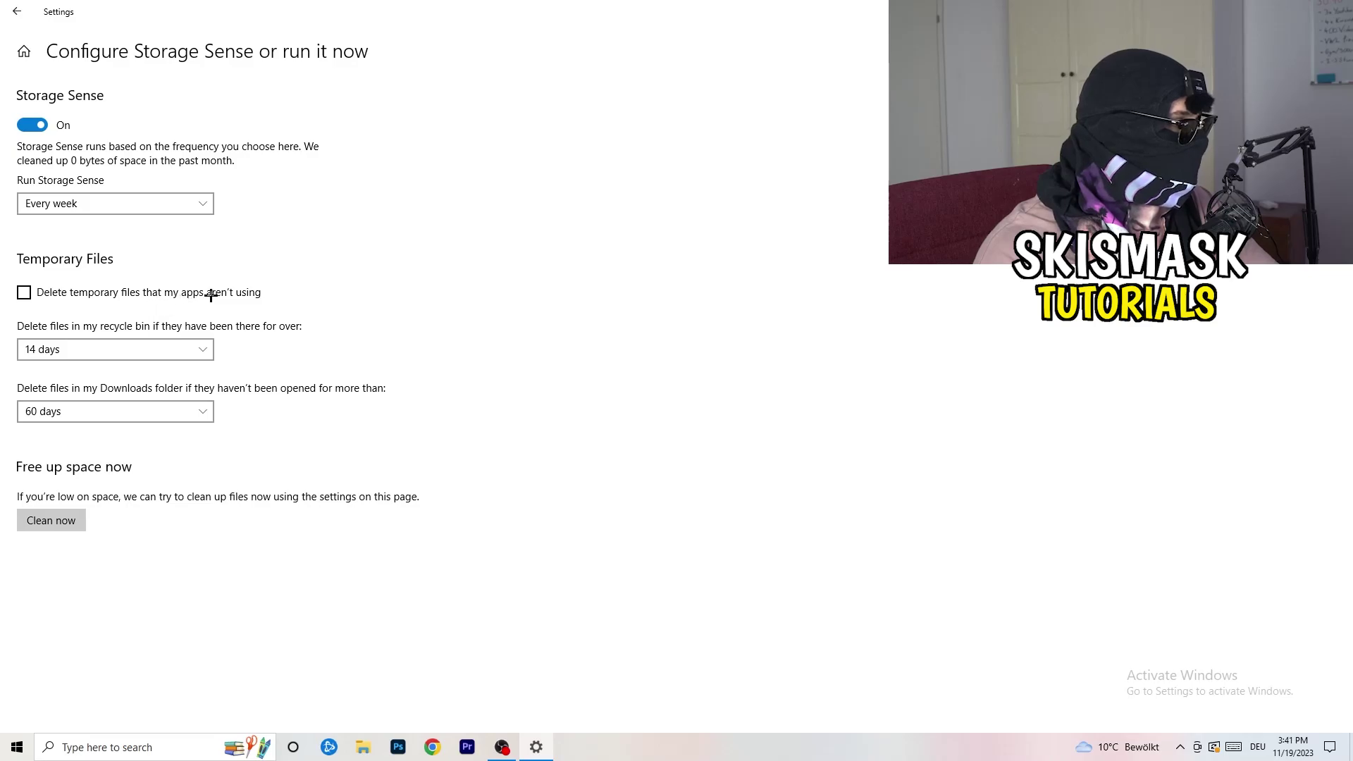
click(82, 345)
click(196, 432)
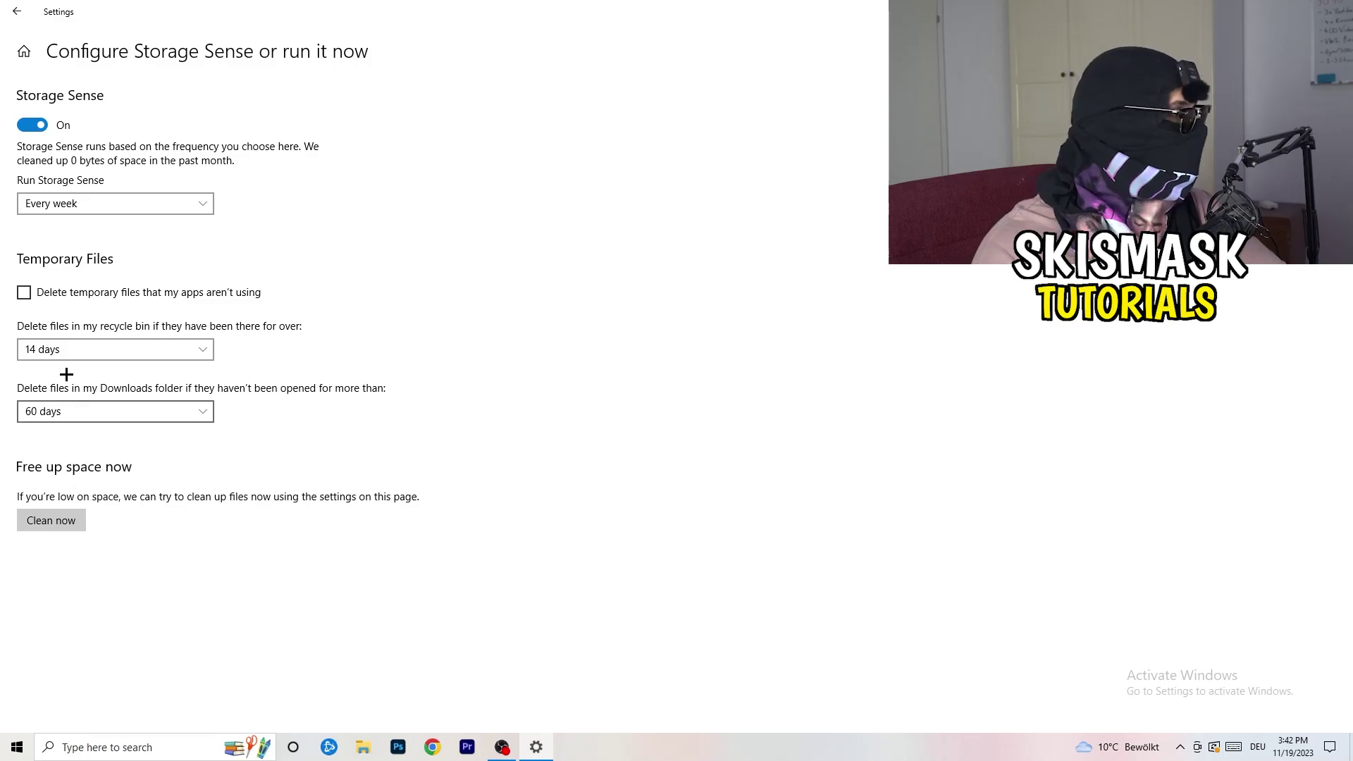
click(2, 17)
From Power & sleep, review all power plans including additional ones, then close Power Options and Settings
click(157, 305)
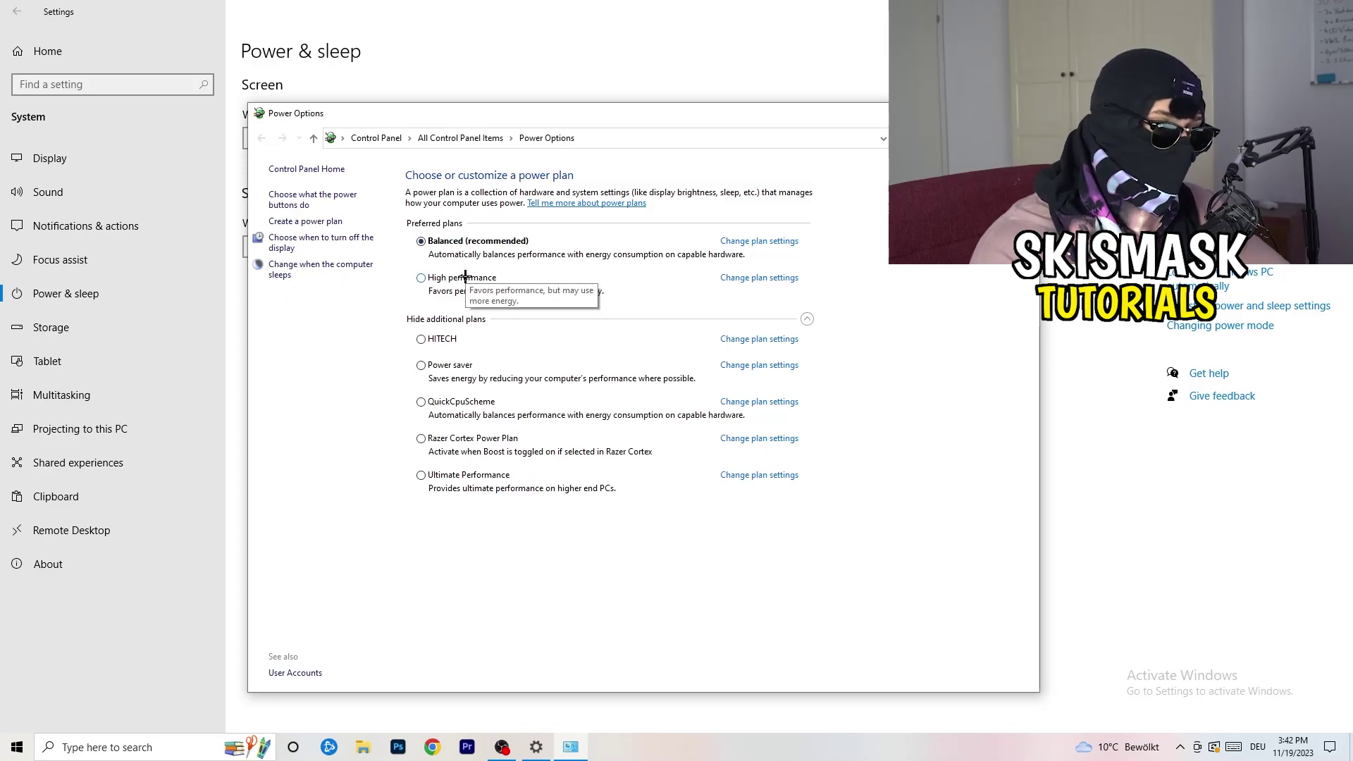
click(807, 319)
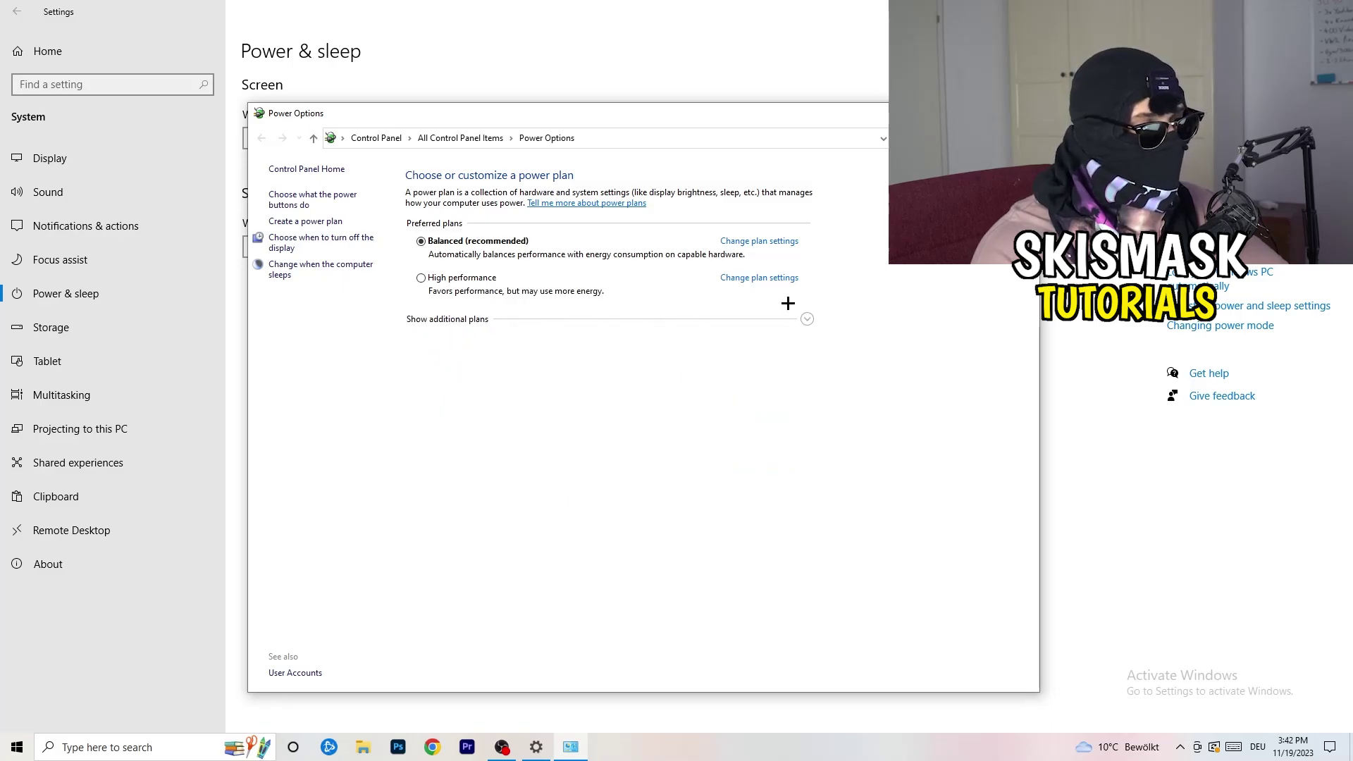
click(807, 319)
click(806, 318)
click(807, 318)
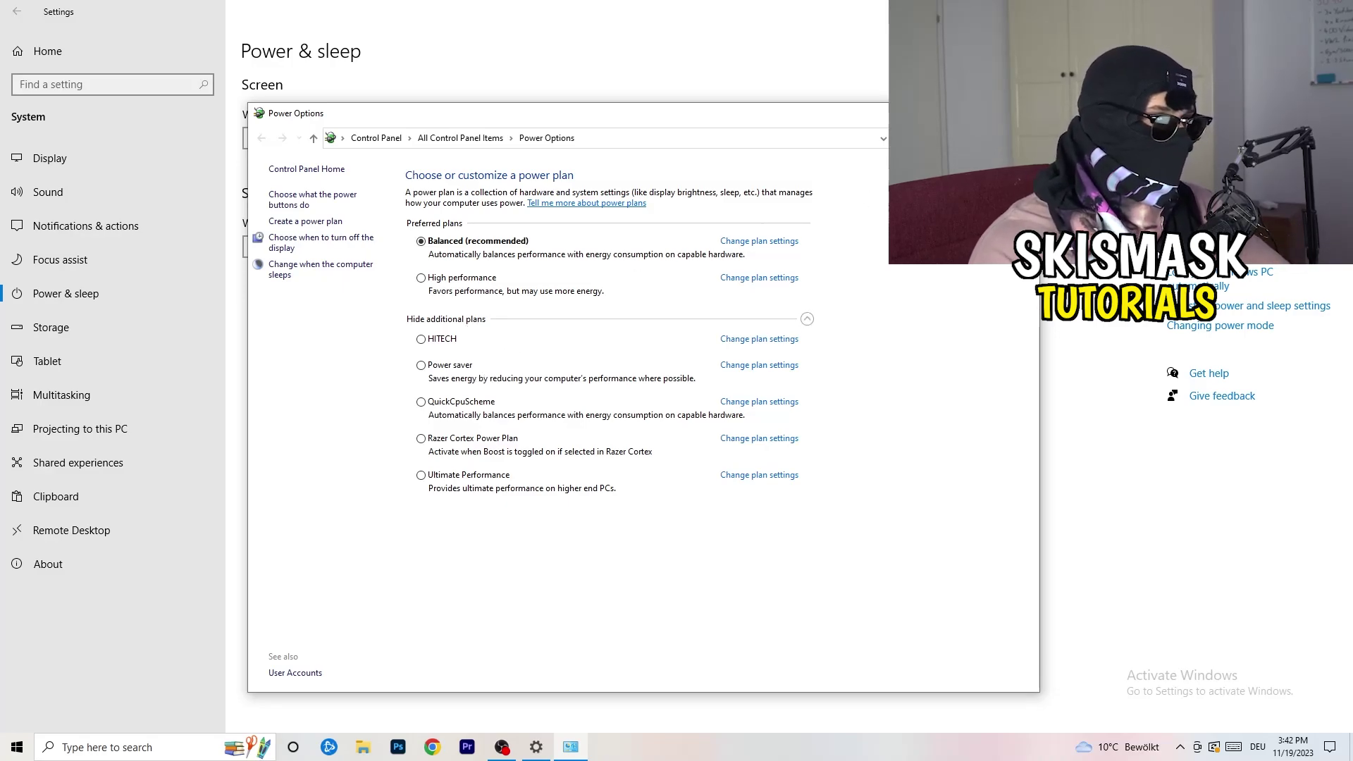
key(alt+F4)
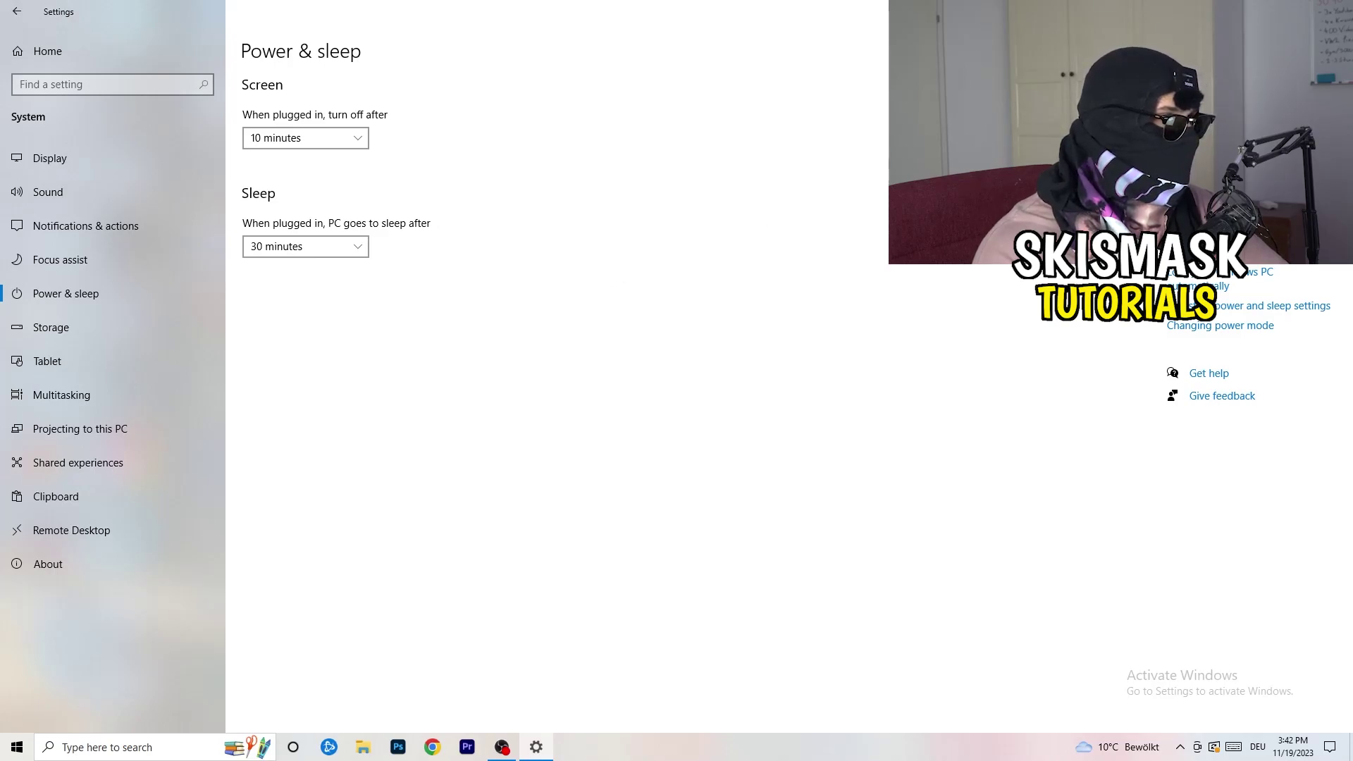
click(1335, 8)
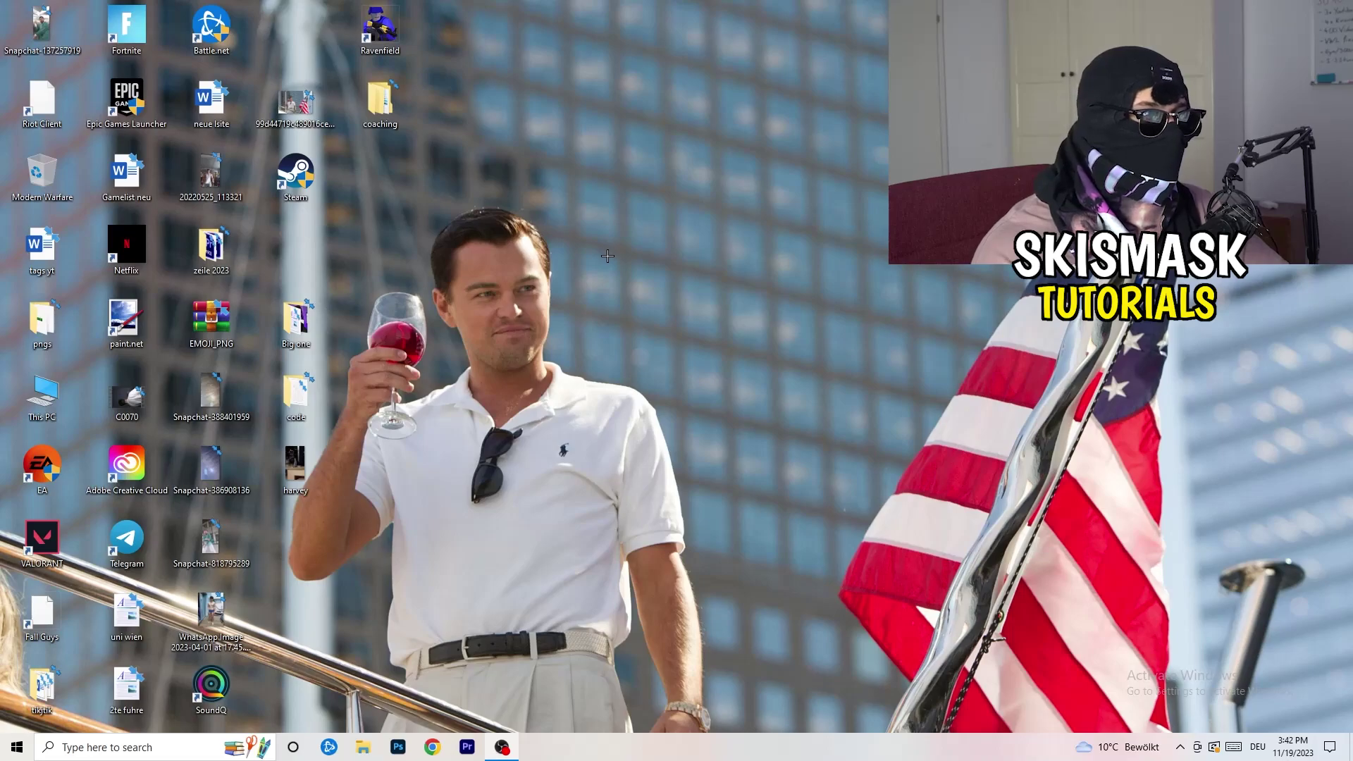
Drag the Steam shortcut into empty desktop space and bring up its context menu
drag(322, 198, 744, 272)
click(584, 289)
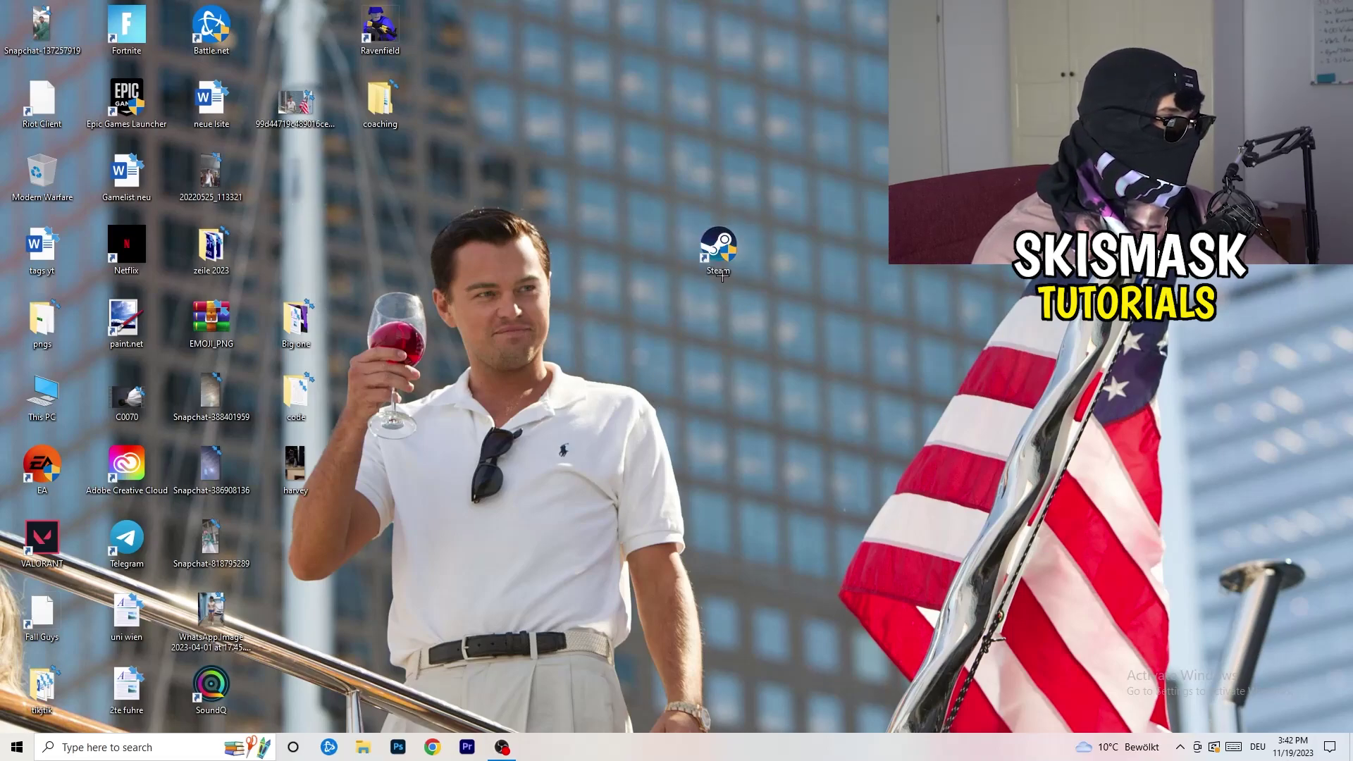
right_click(707, 251)
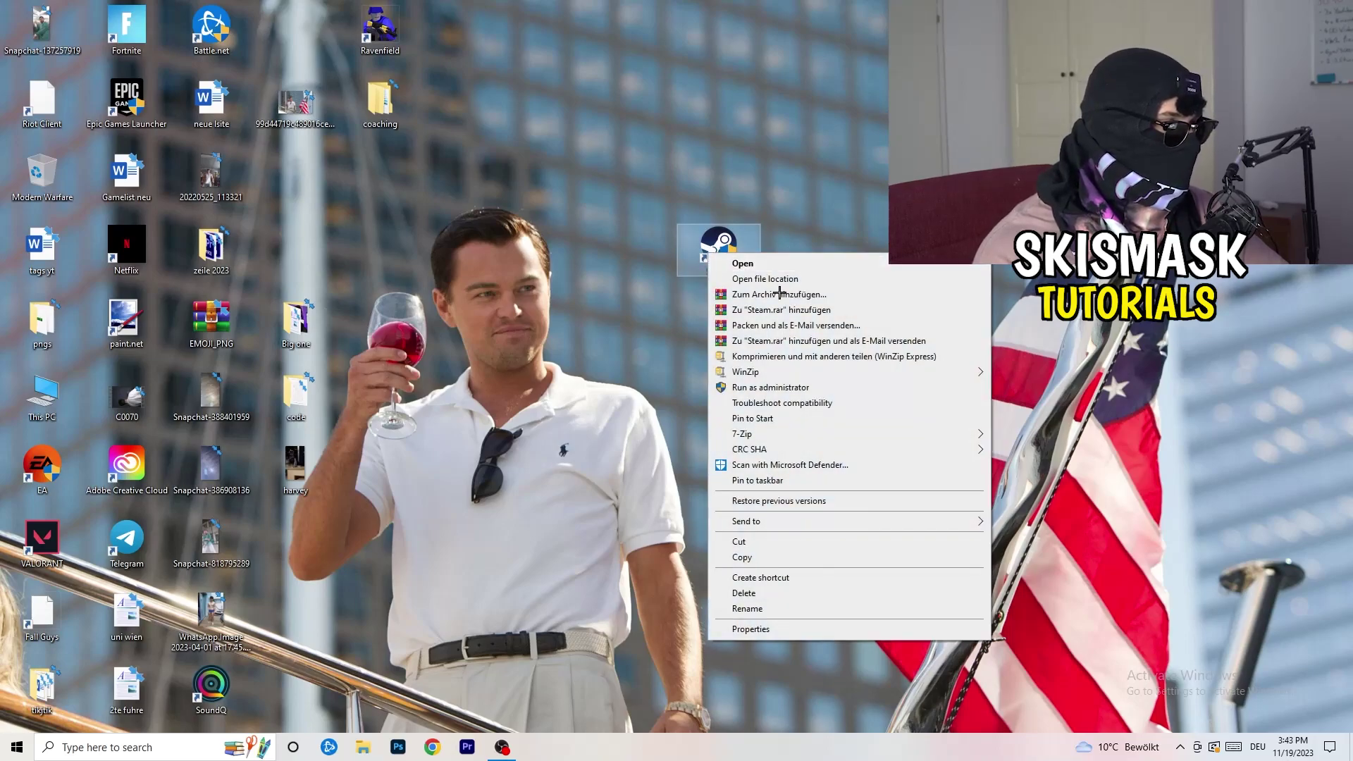
Set Steam's shortcut to Windows 8 compatibility mode with run as administrator, apply and close
click(773, 629)
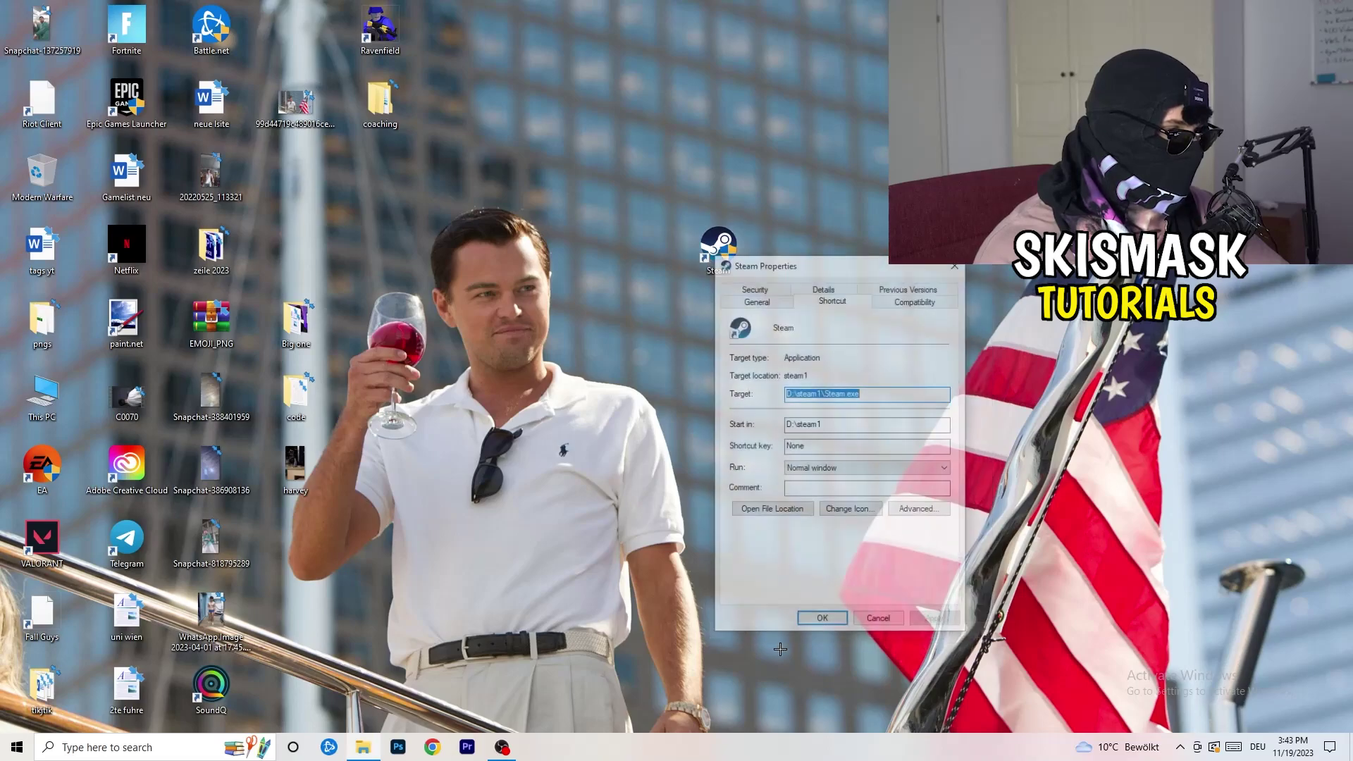
drag(790, 270, 653, 199)
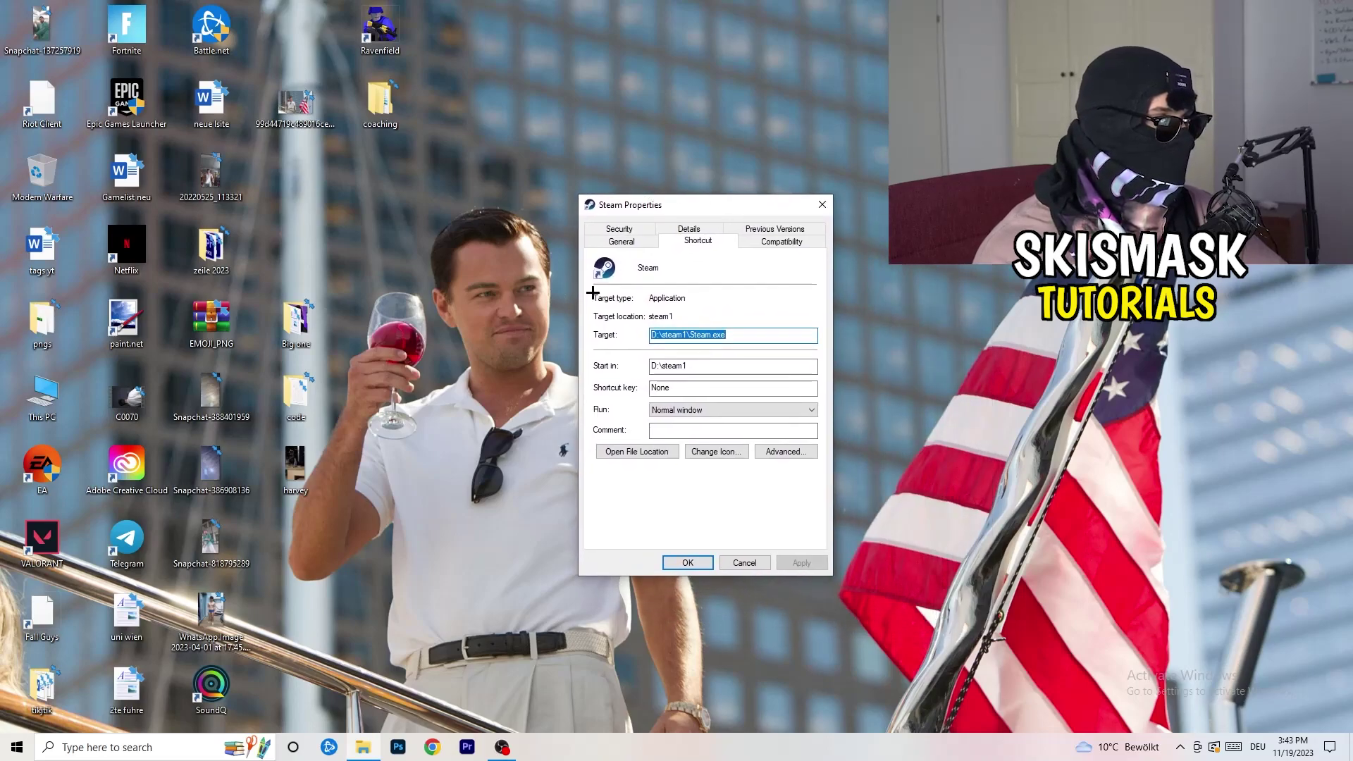
click(798, 243)
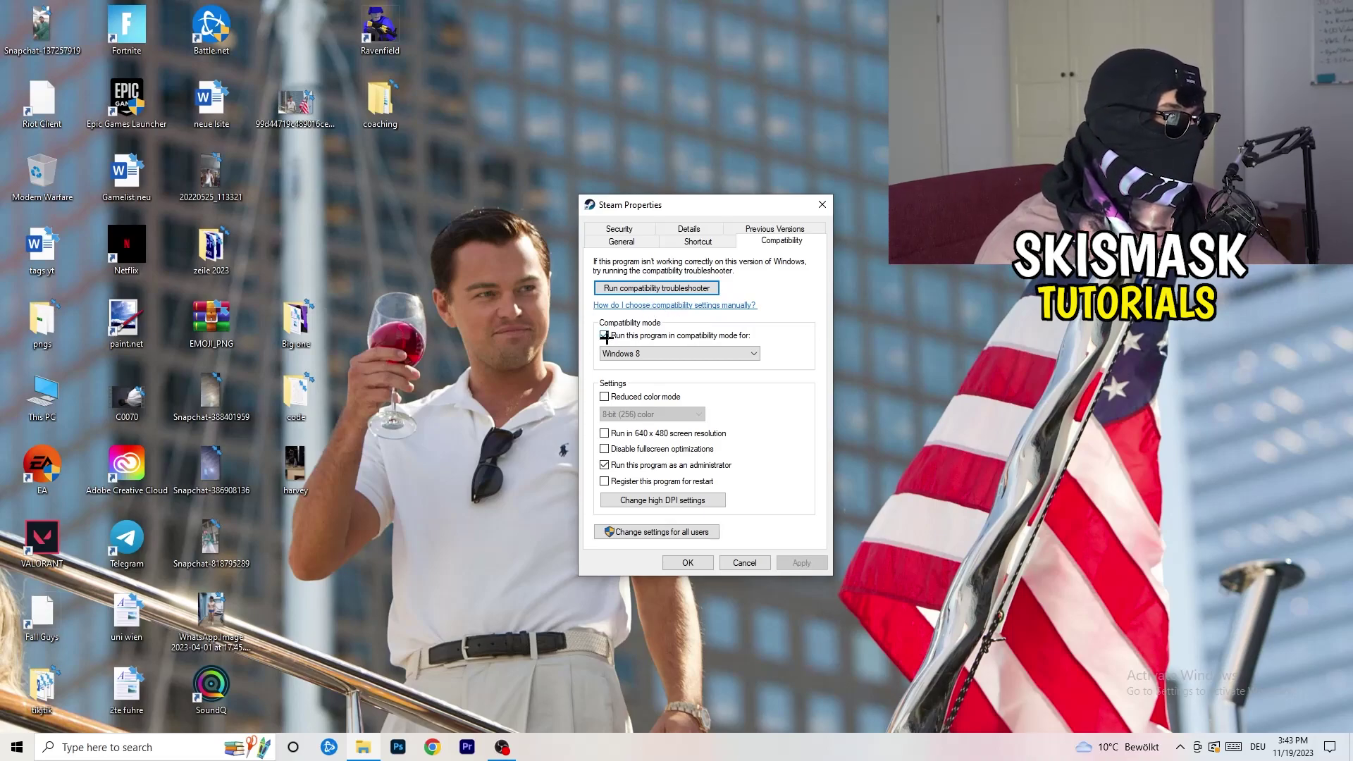
click(740, 334)
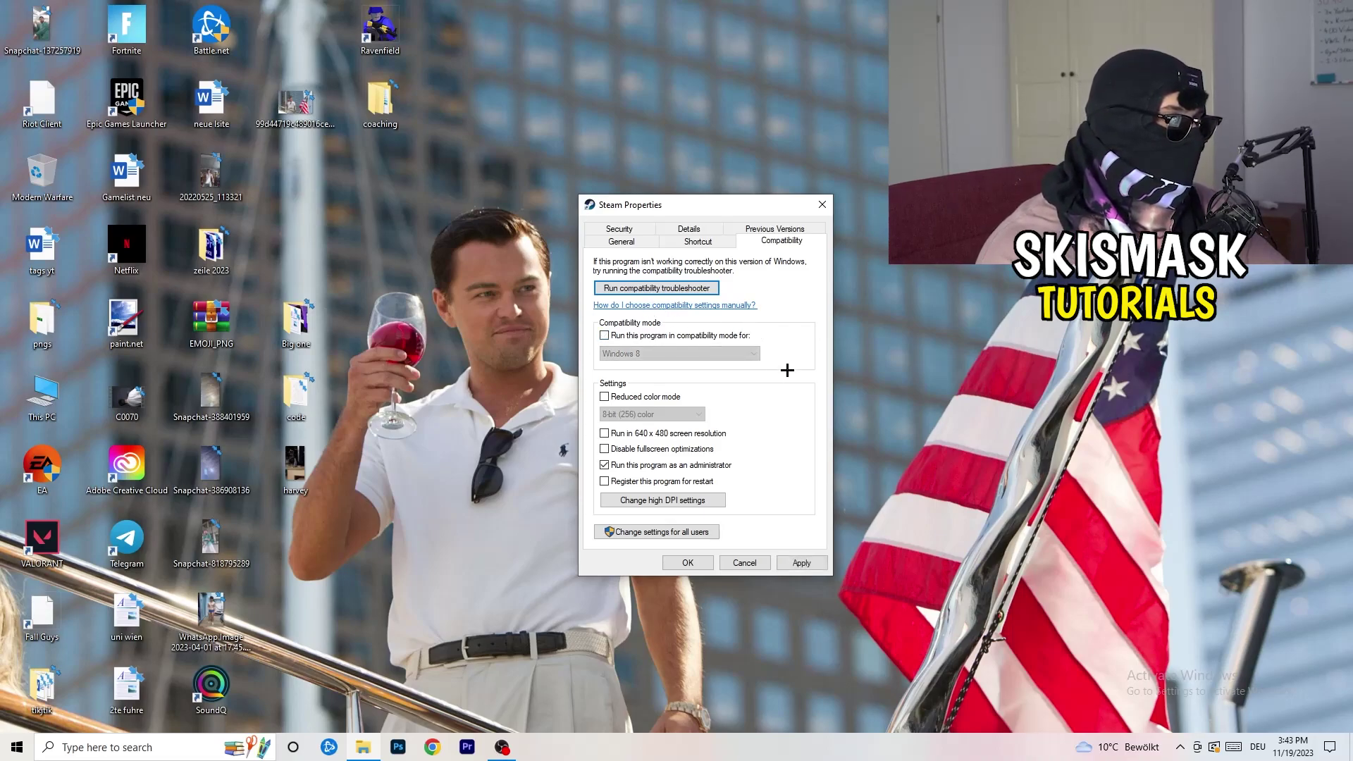
click(606, 336)
click(673, 354)
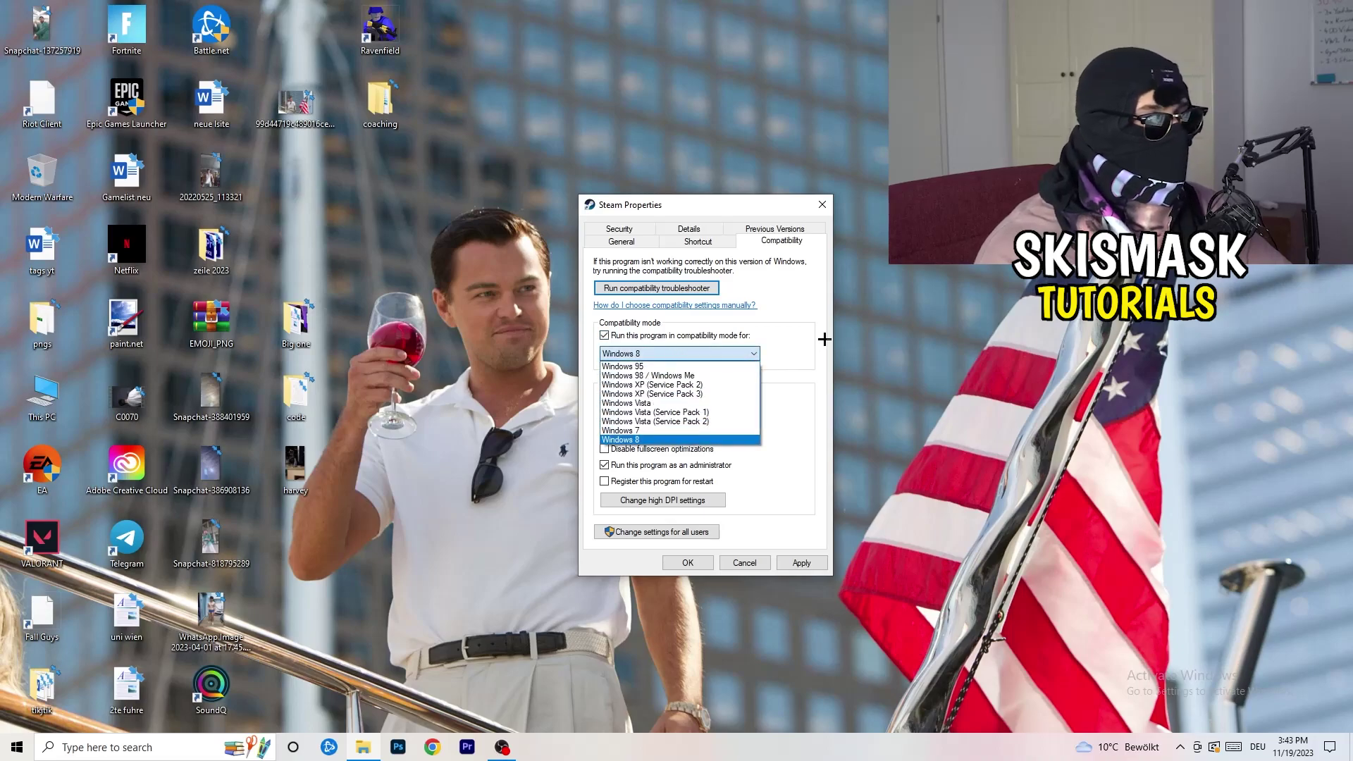
click(776, 348)
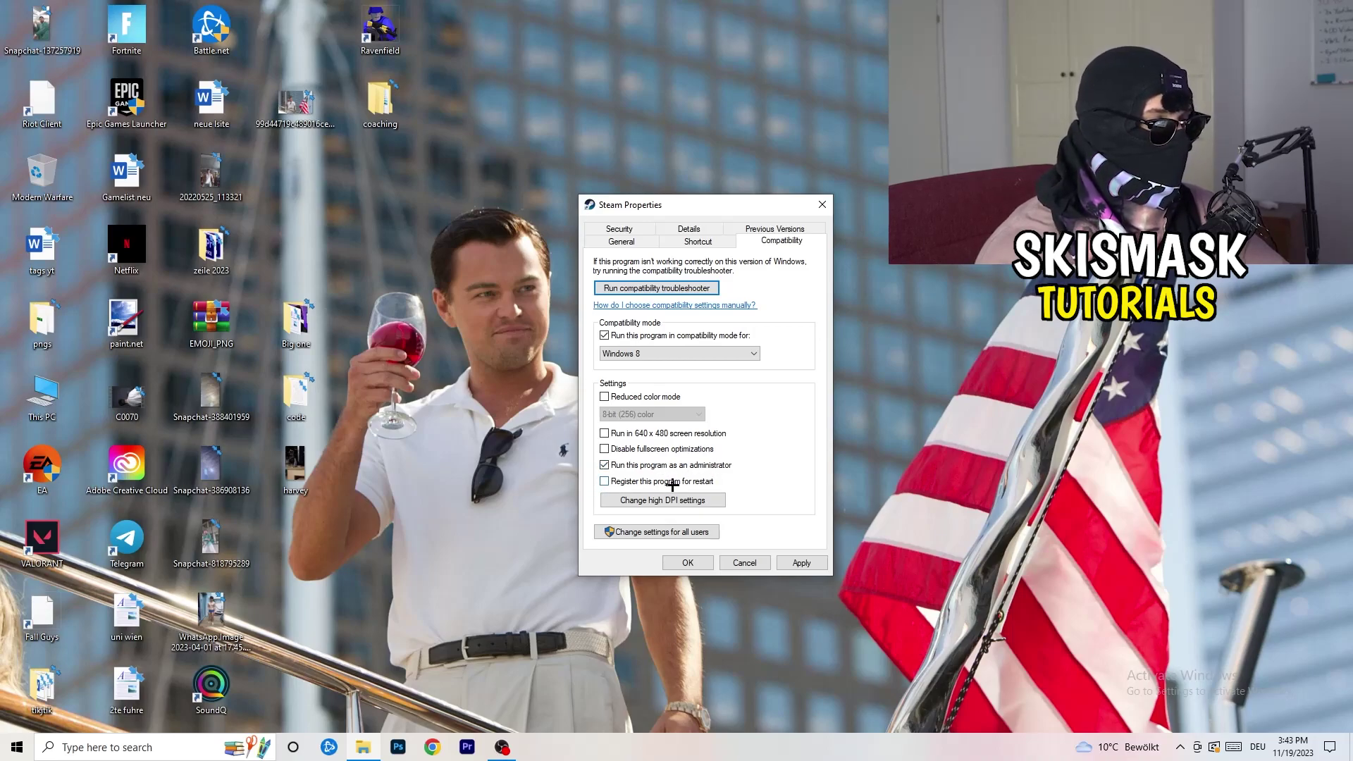
click(798, 562)
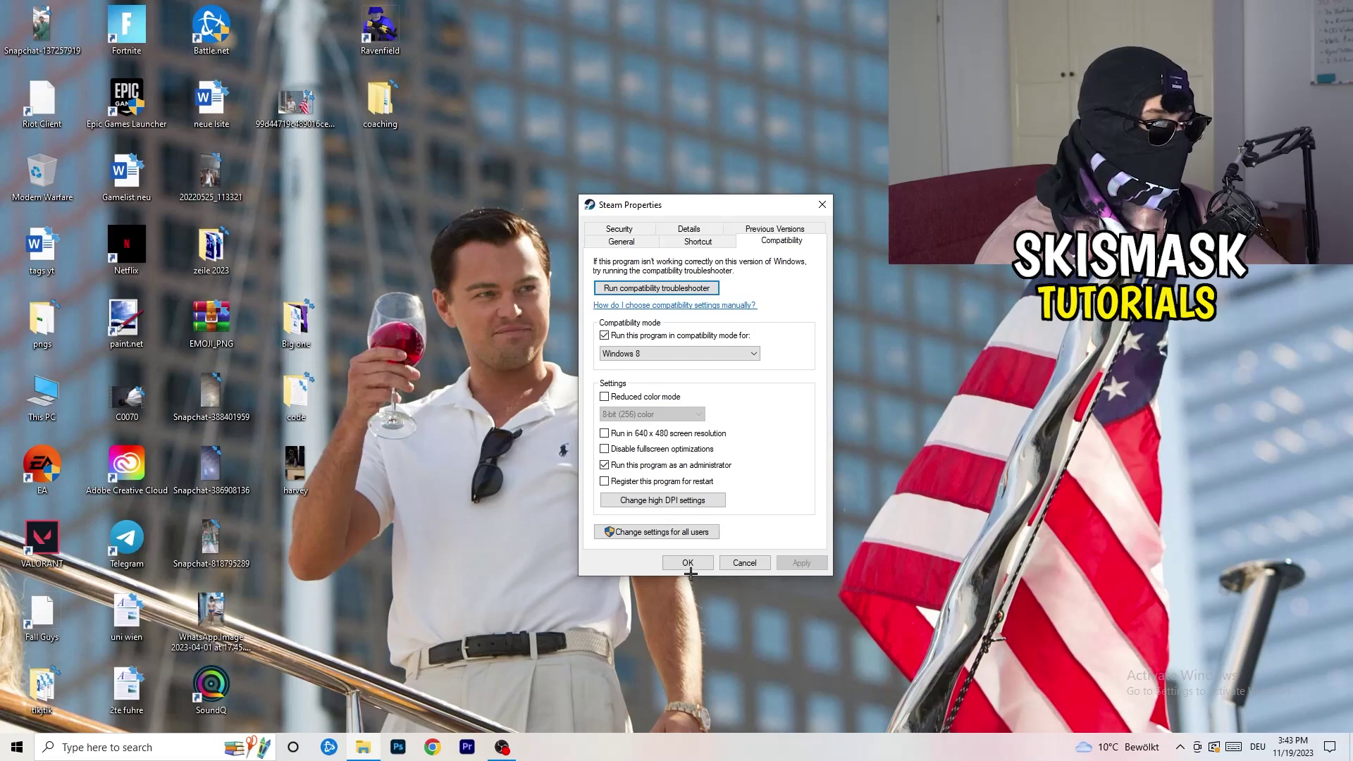
click(687, 563)
Nudge the Steam shortcut around the open desktop area and clear the selection
drag(725, 257, 655, 264)
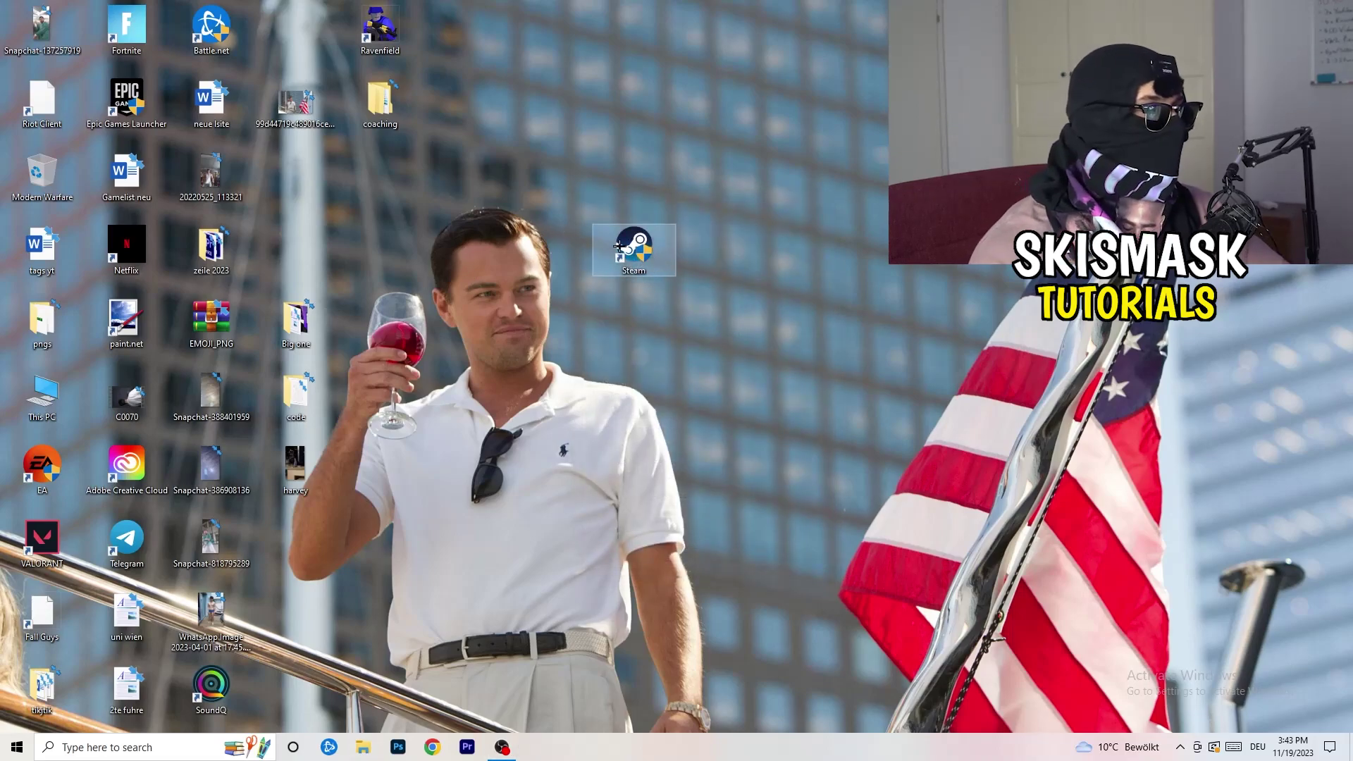
drag(655, 264, 825, 264)
drag(707, 194, 914, 263)
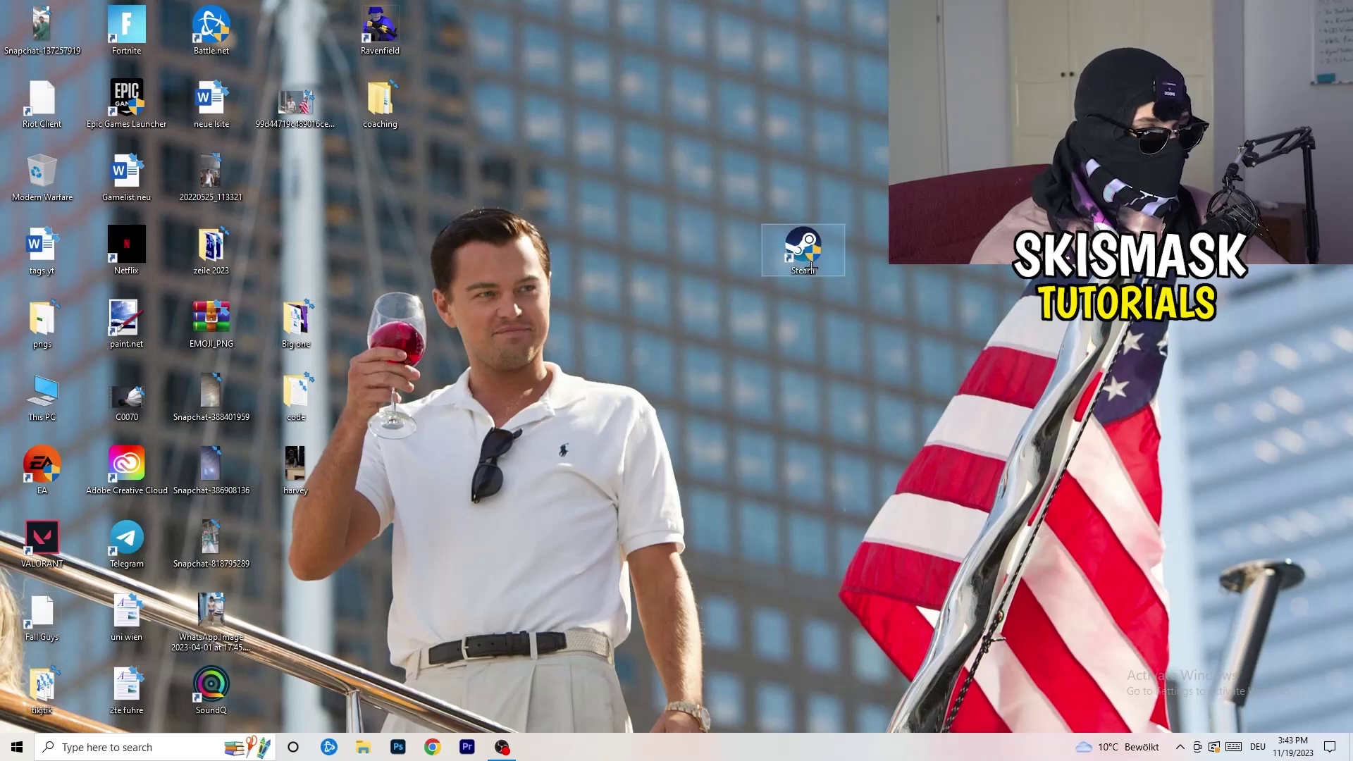
click(819, 432)
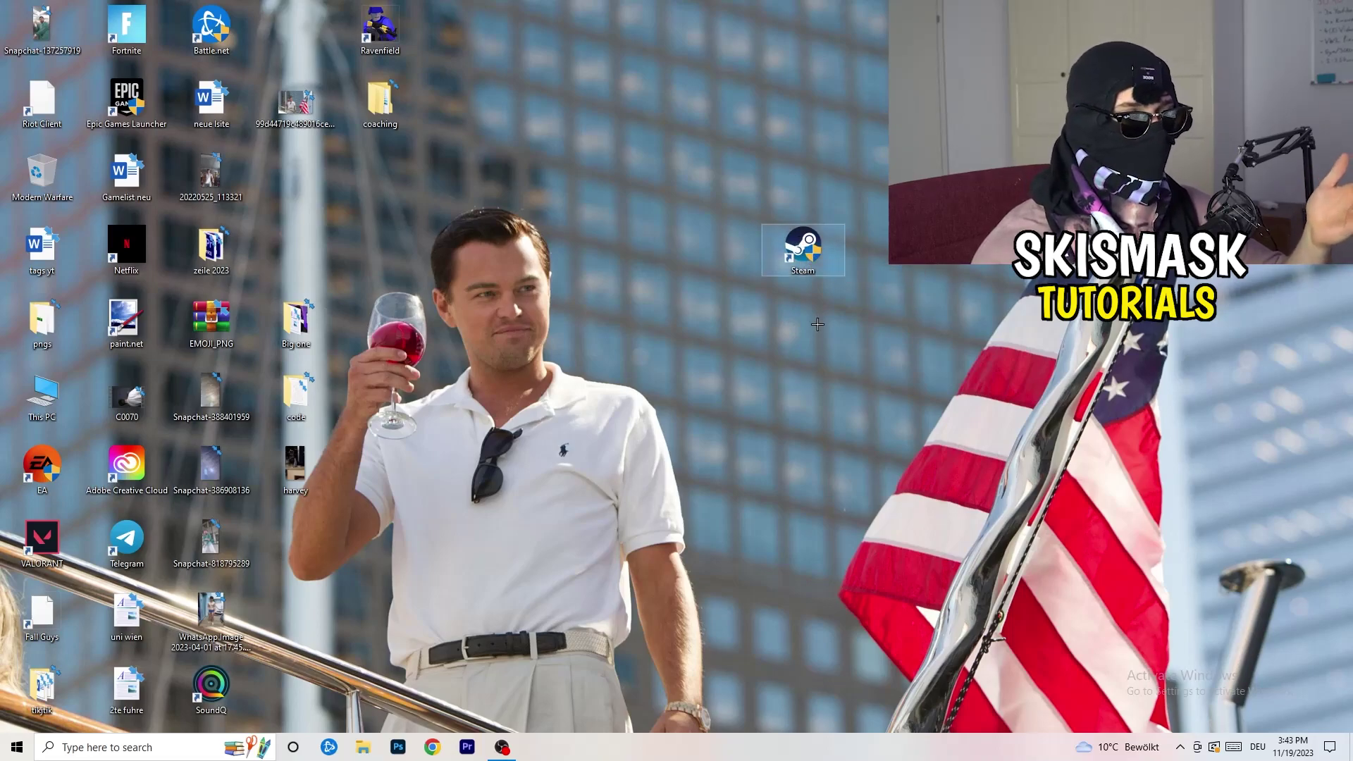
Return the Steam shortcut to its original spot among the desktop icons and open Start
right_click(802, 248)
click(641, 299)
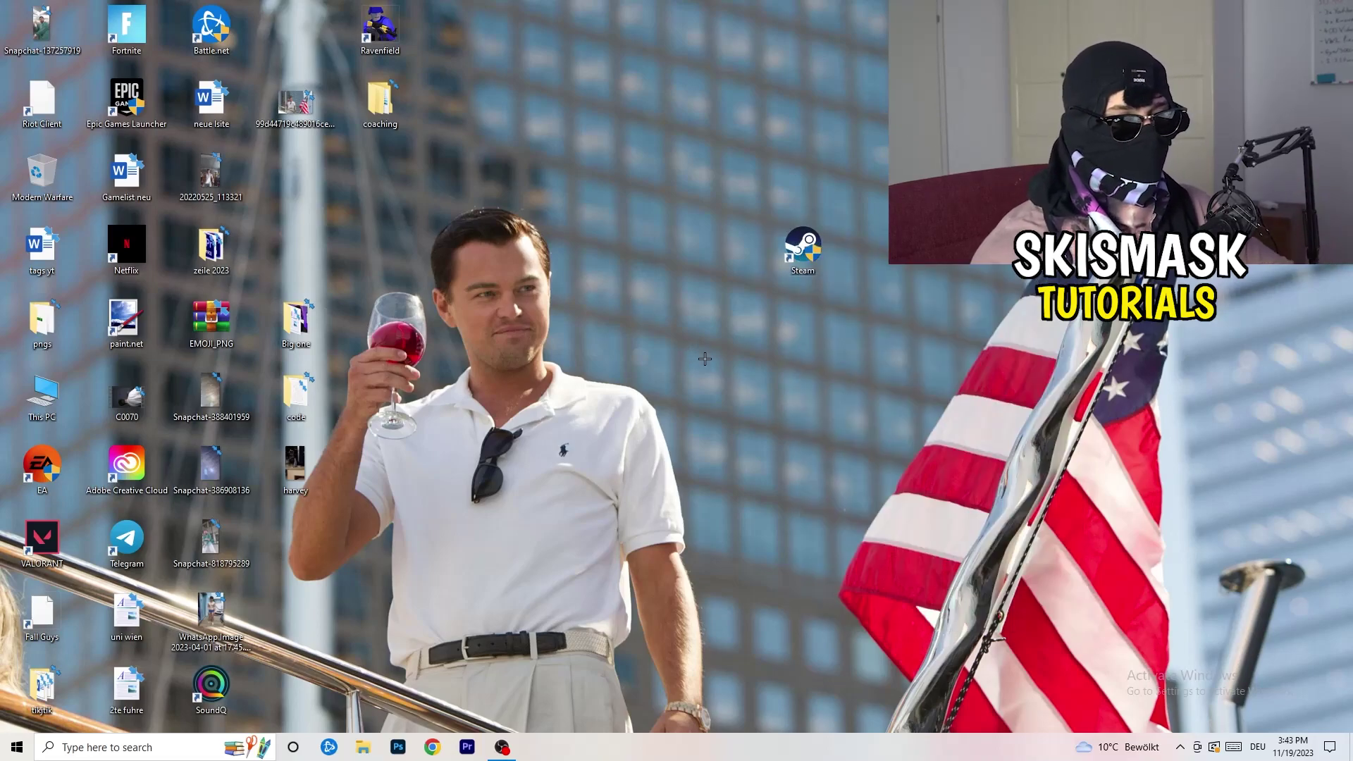
drag(802, 250, 300, 176)
click(538, 164)
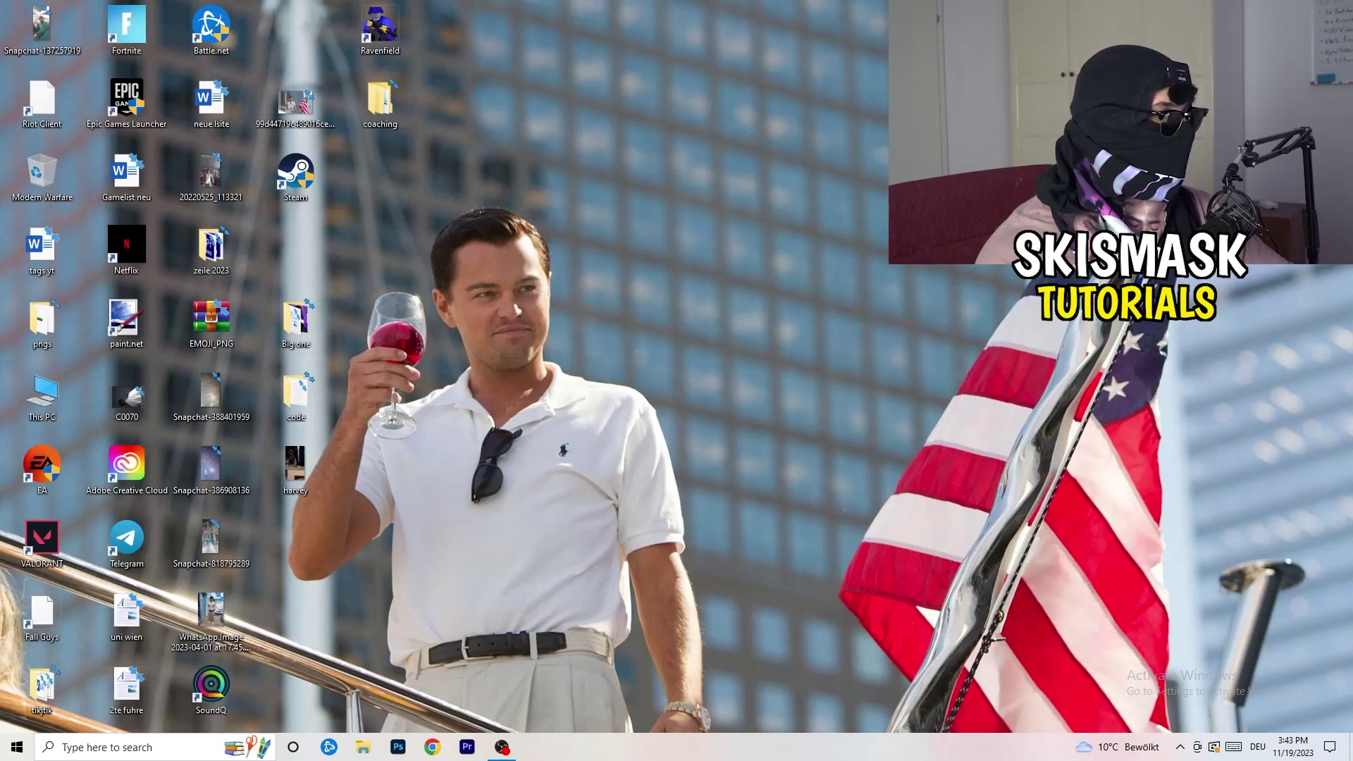
click(17, 746)
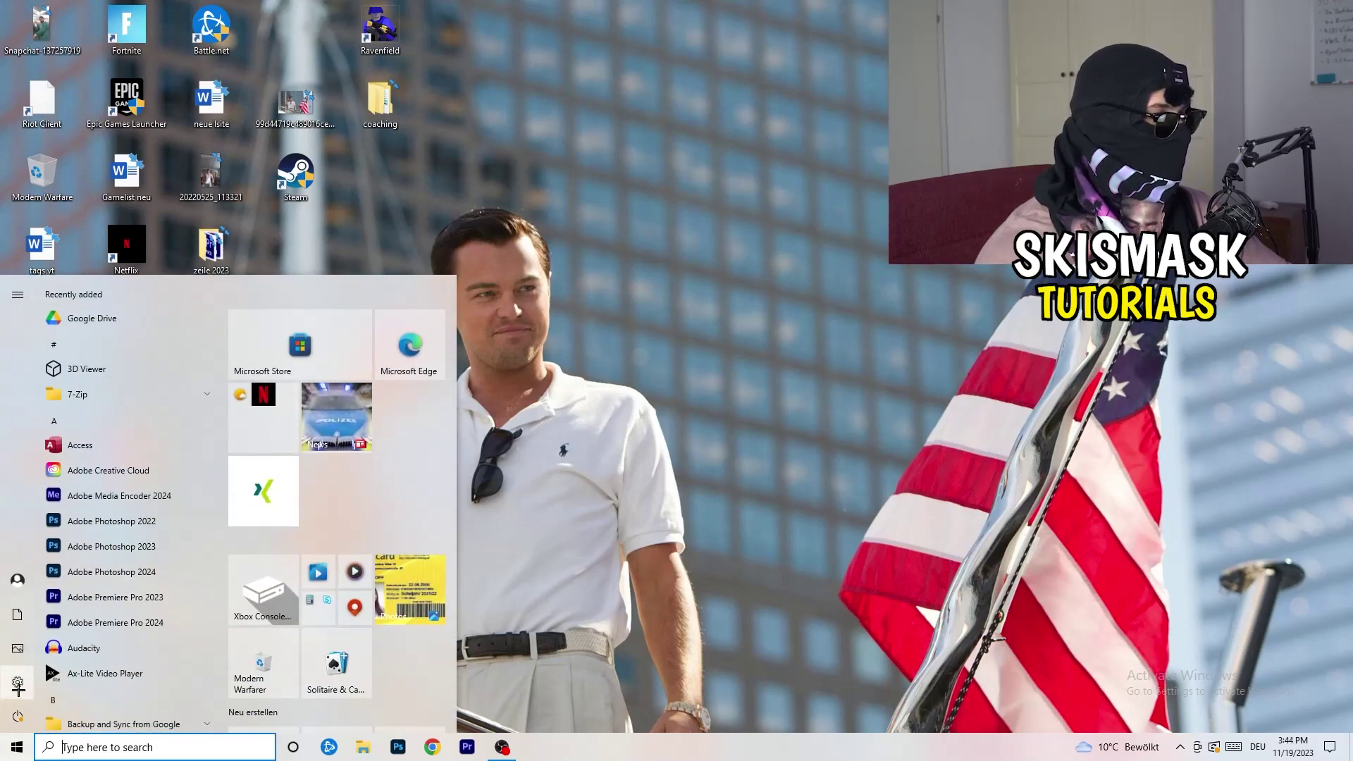
Open Settings > Gaming to confirm Xbox Game Bar is off, then go to Captures
click(18, 685)
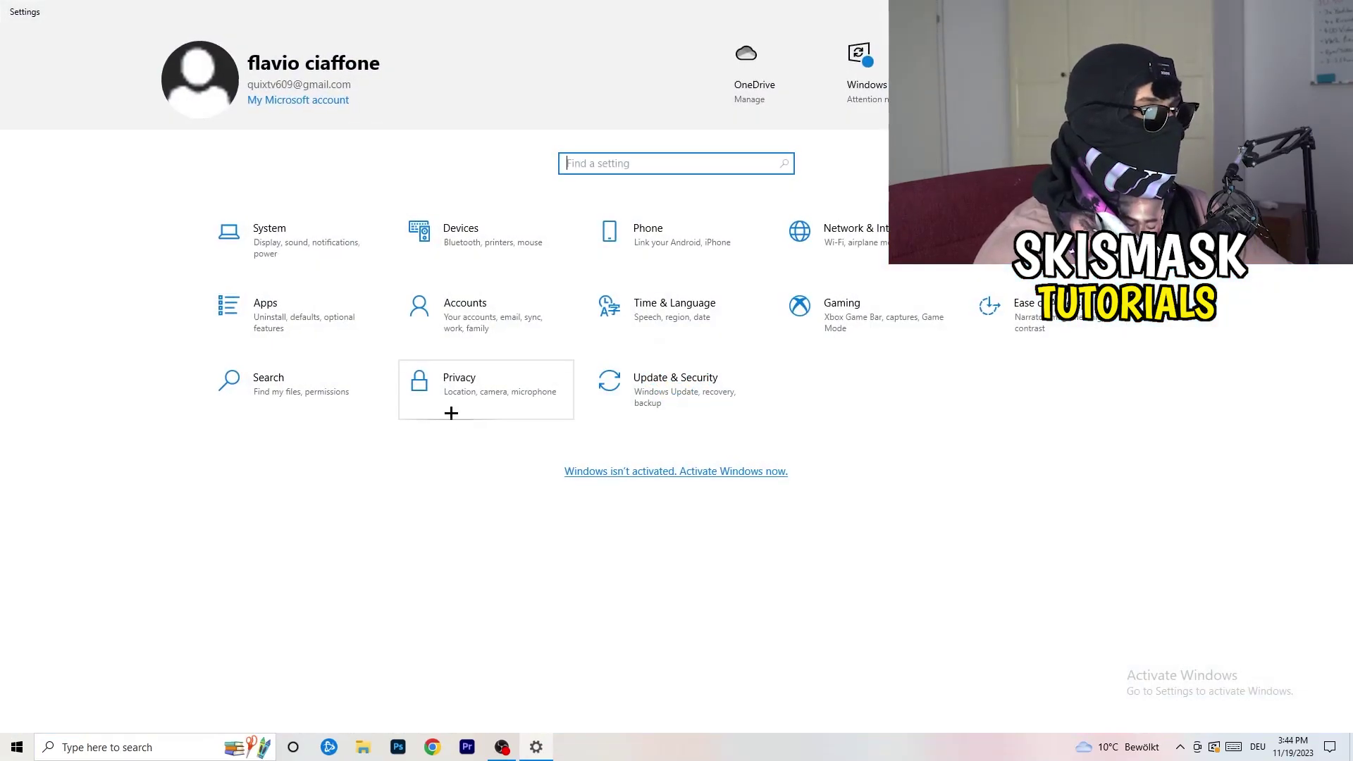
click(795, 331)
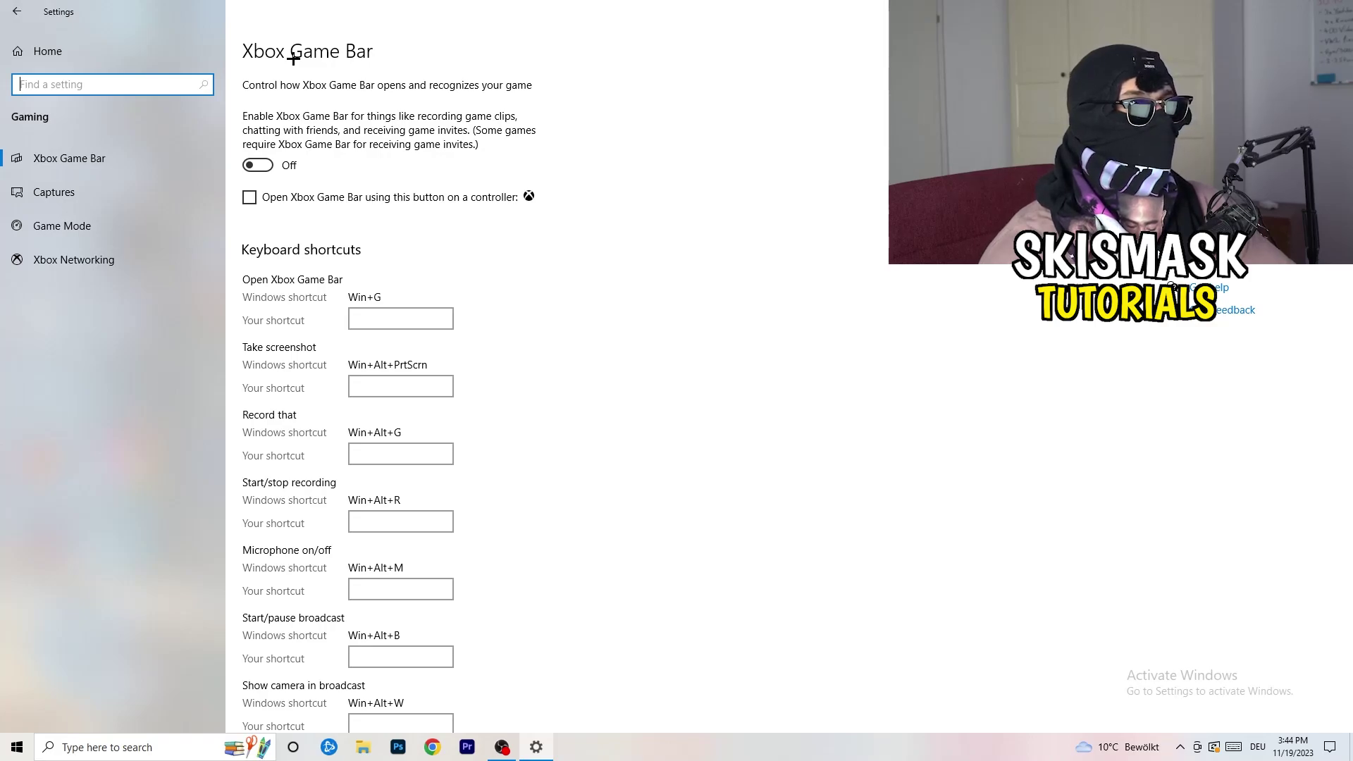
click(128, 201)
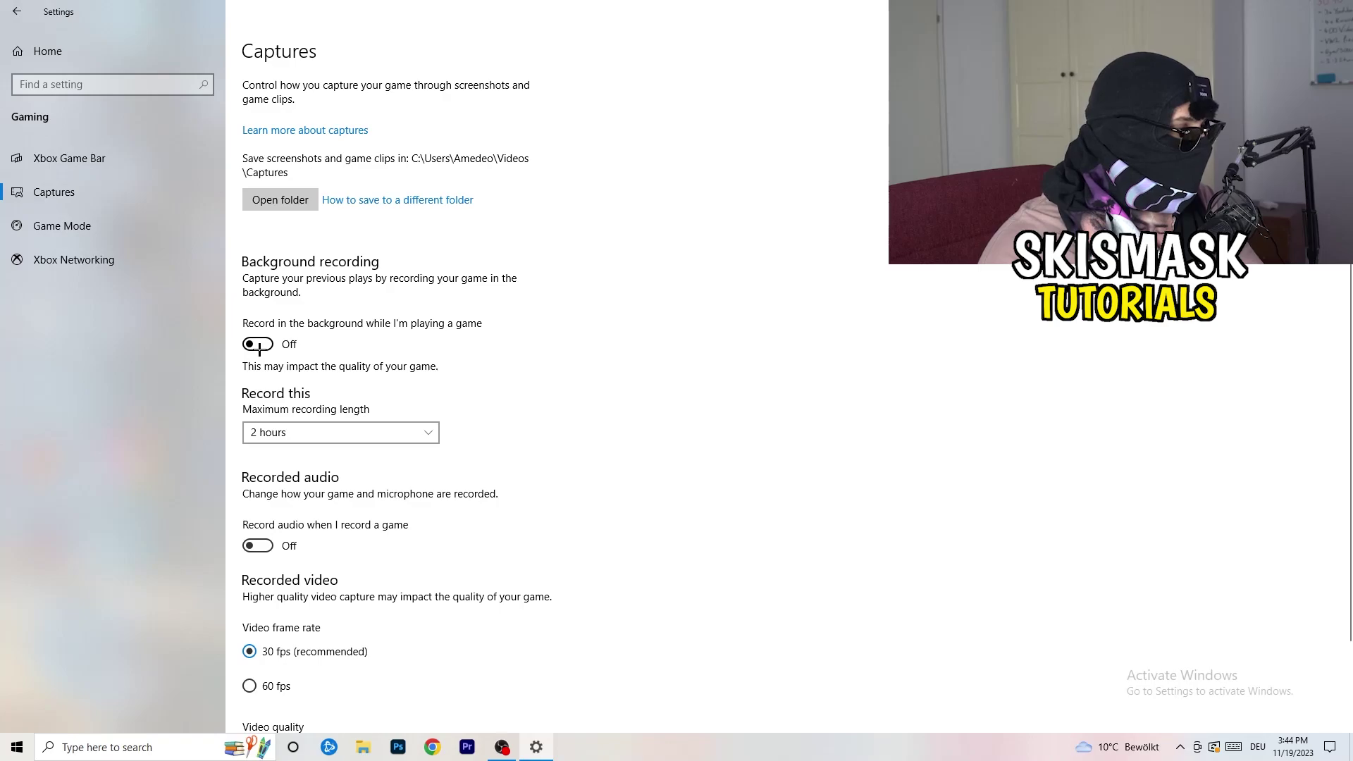
Confirm background recording and game audio capture are off, then go to Game Mode
scroll(493, 445, down, 2)
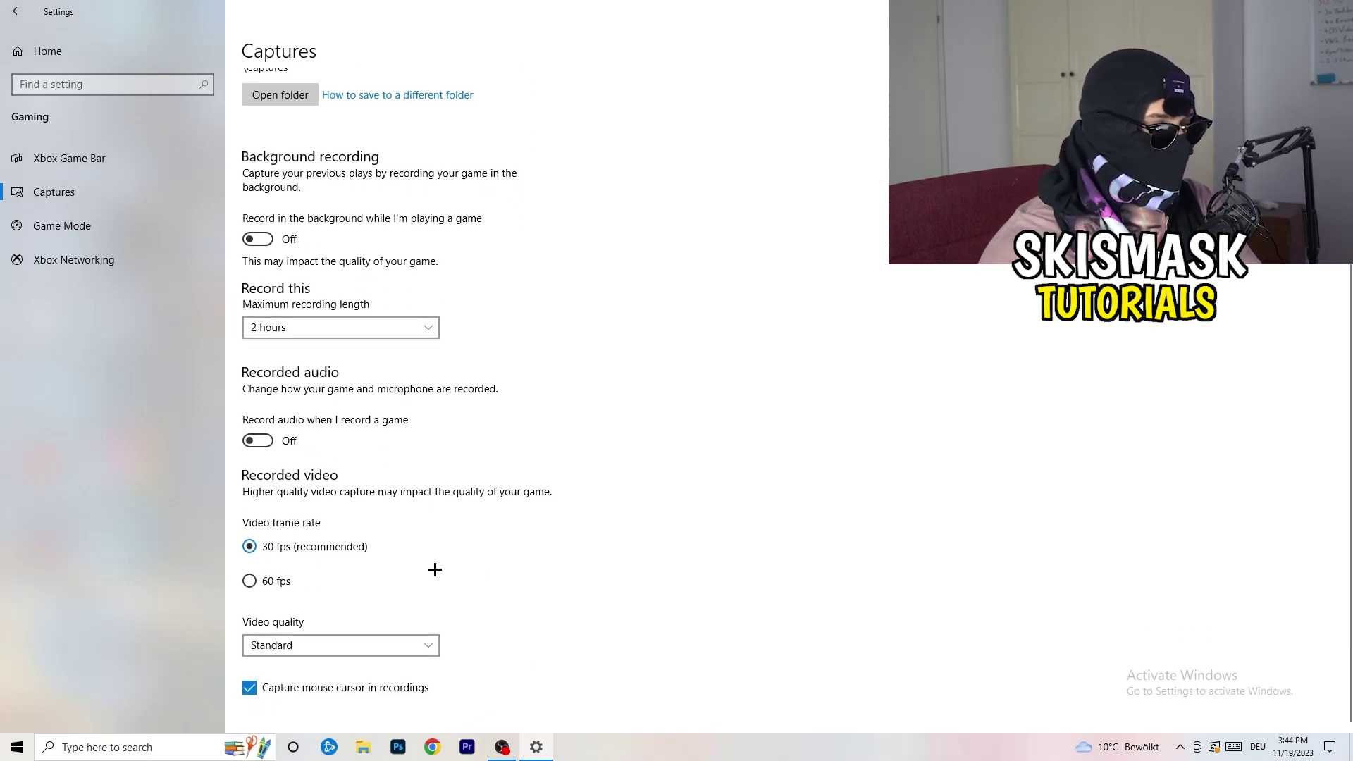
scroll(435, 569, up, 2)
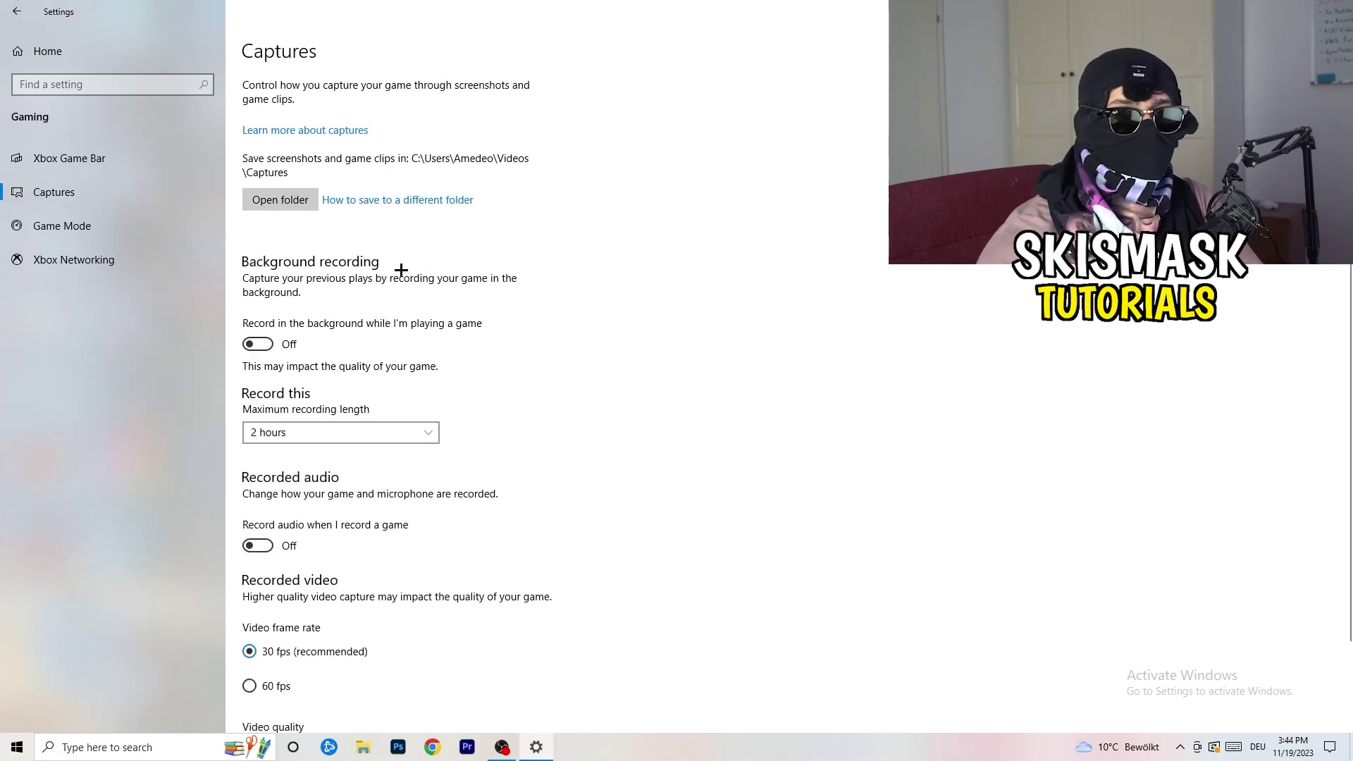
click(62, 226)
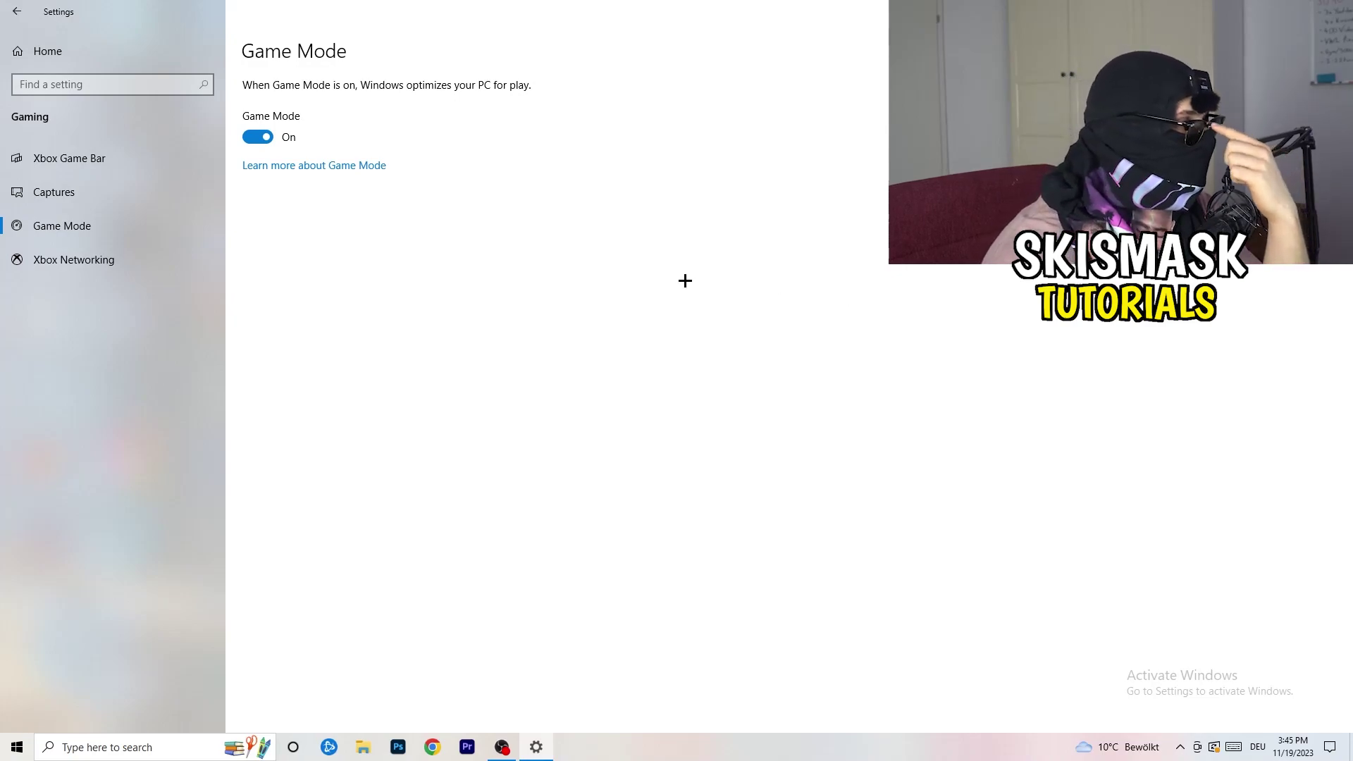
Leave the Game Mode page, now switched On, for the Settings home page
click(19, 11)
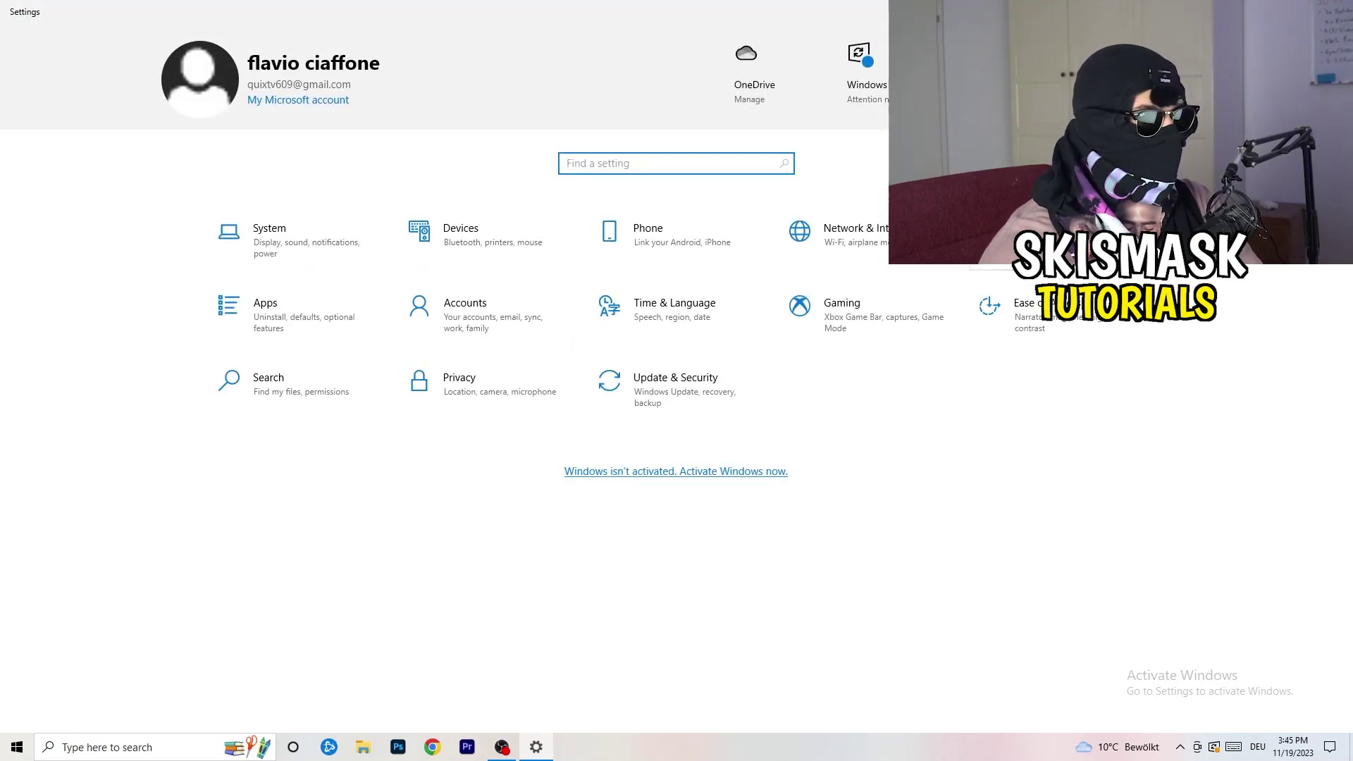
Open Update & Security to reach the Windows Update page
click(662, 386)
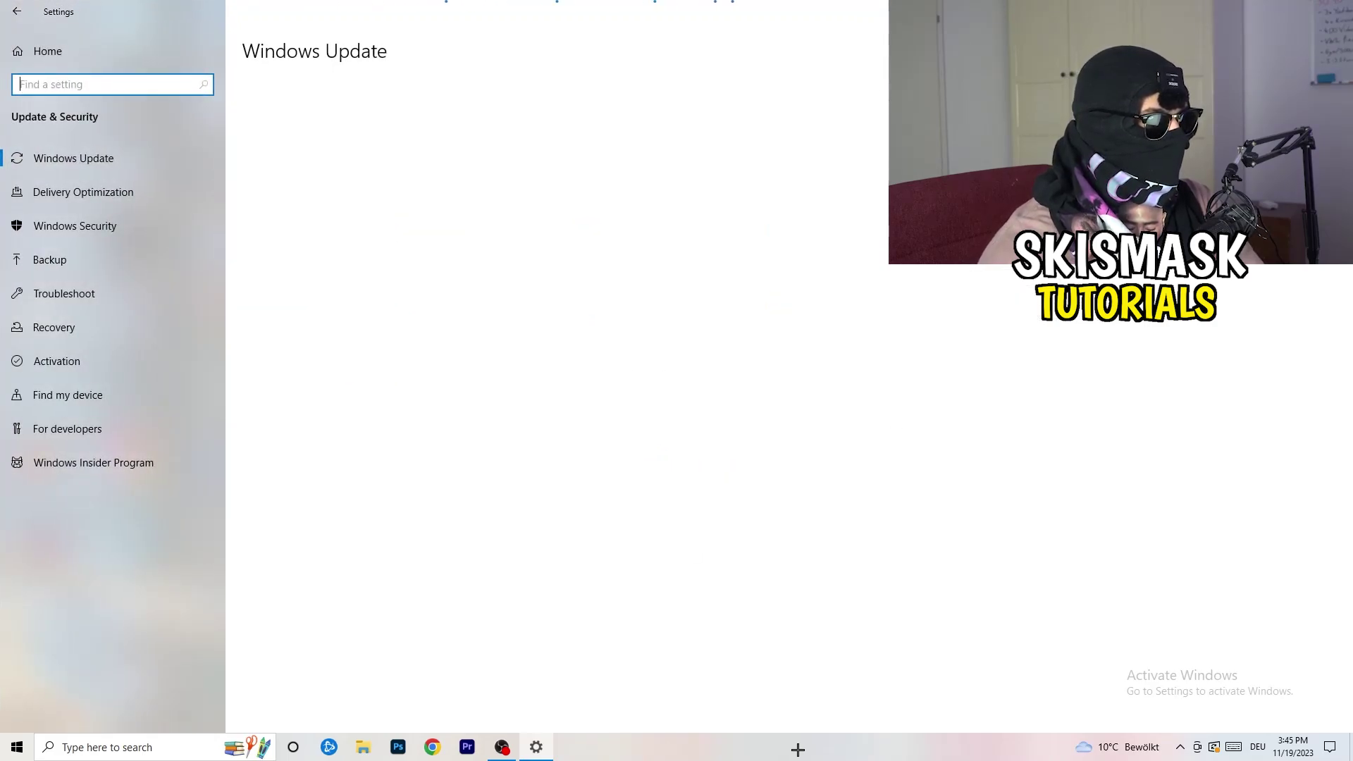